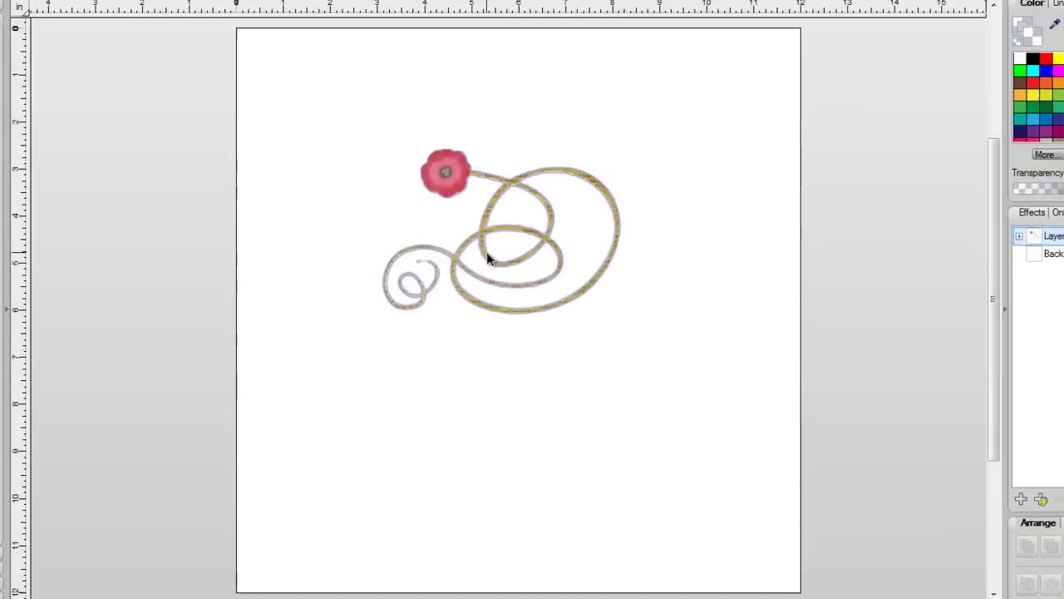
- Copy and paste the flower-and-swirl embellishment, then delete the pasted copy
right_click(477, 284)
left_click(547, 265)
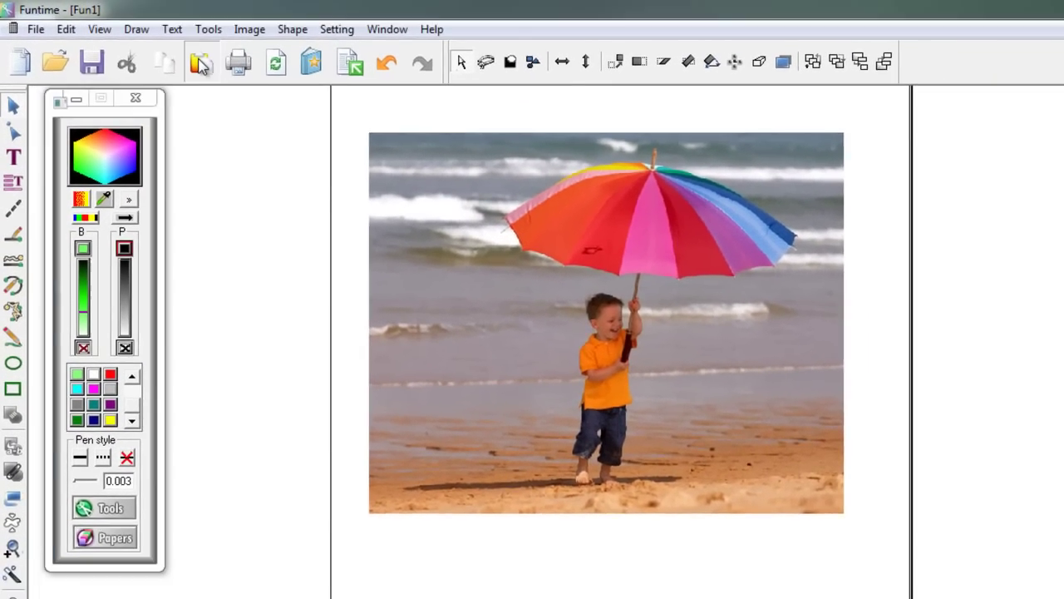
left_click(207, 66)
scroll(511, 471, "down", 2)
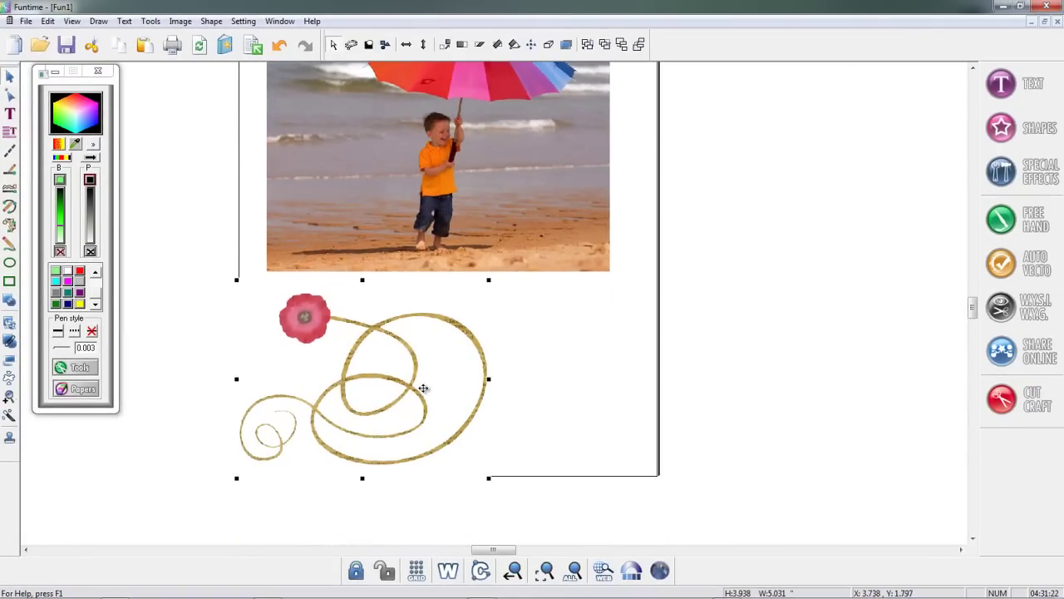
left_click_drag(436, 477, 869, 459)
left_click_drag(717, 377, 819, 330)
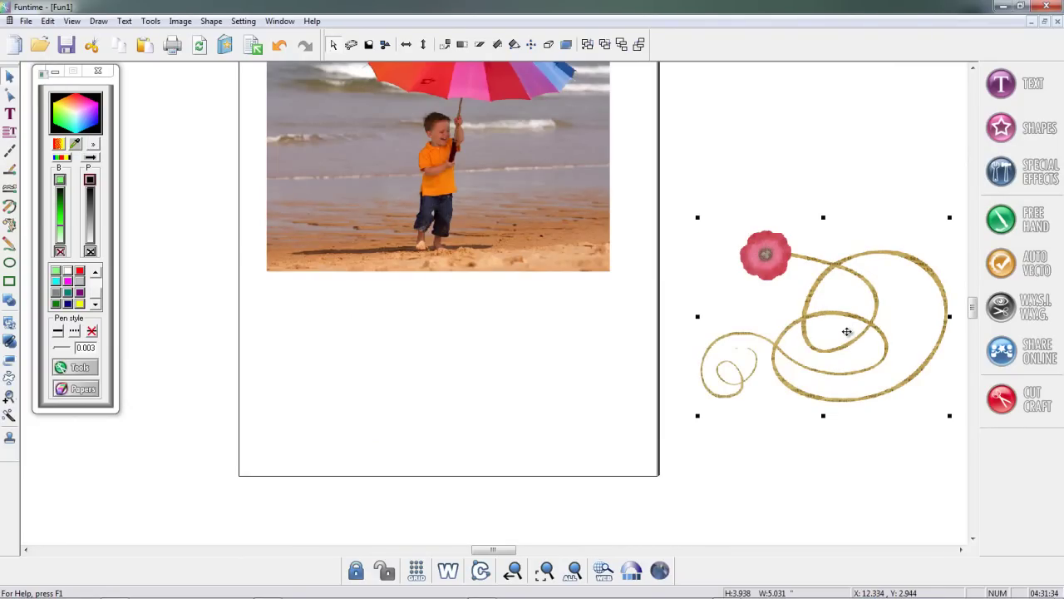
key("Delete")
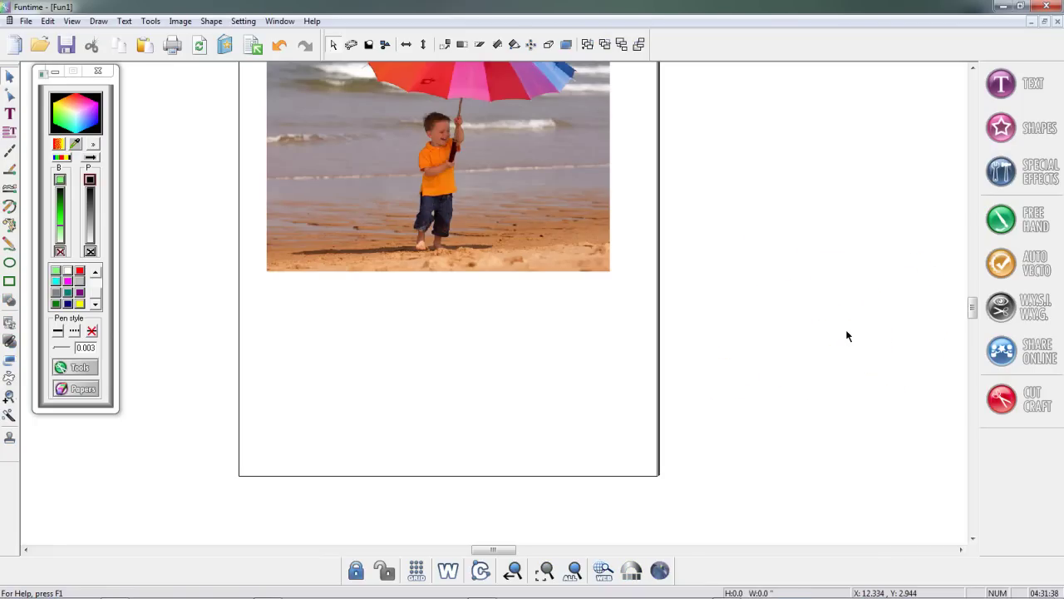
scroll(720, 333, "up", 2)
scroll(720, 333, "up", 1)
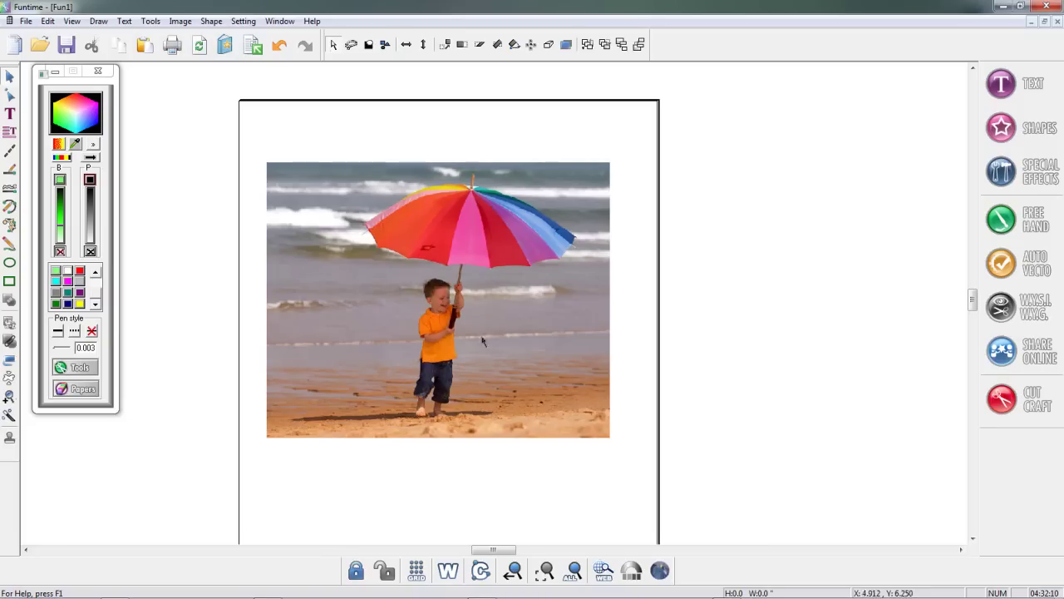
- Apply Image > Puzzle with 6x6 pieces to the selected beach photo
left_click(519, 321)
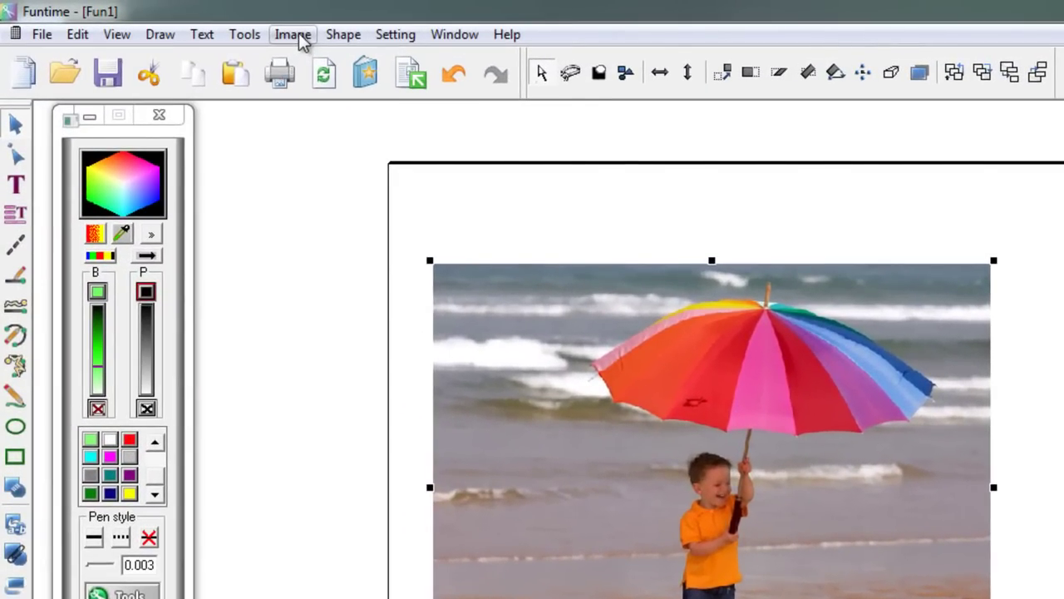
left_click(298, 32)
left_click(377, 432)
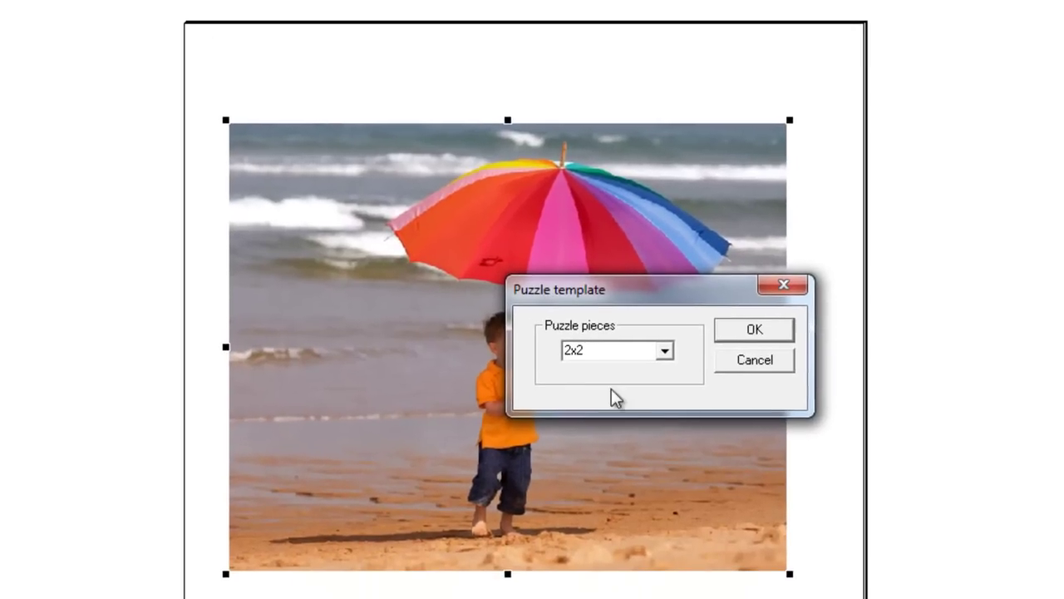
left_click(664, 351)
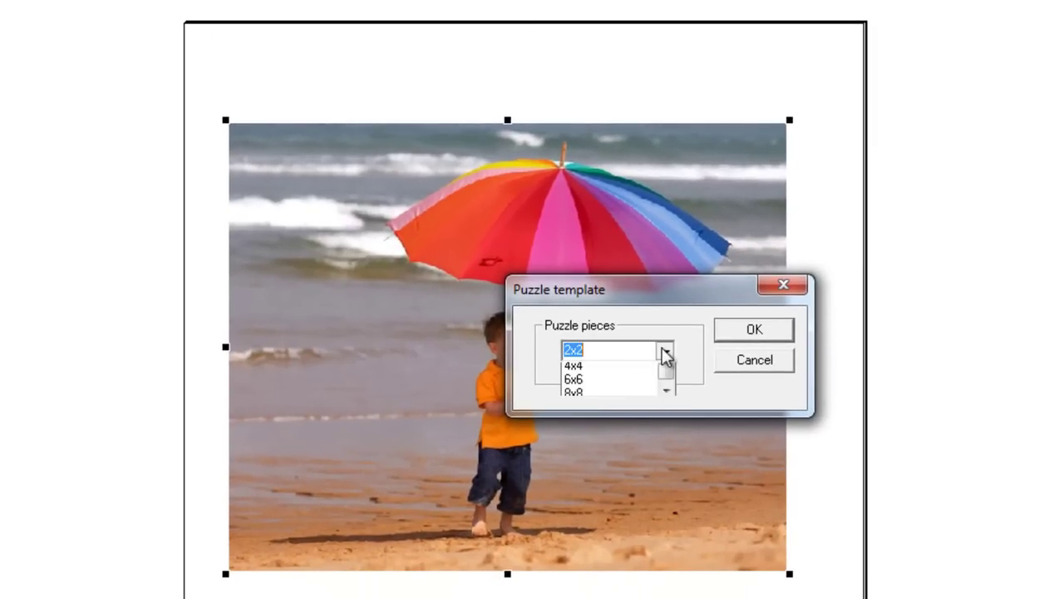
left_click(626, 401)
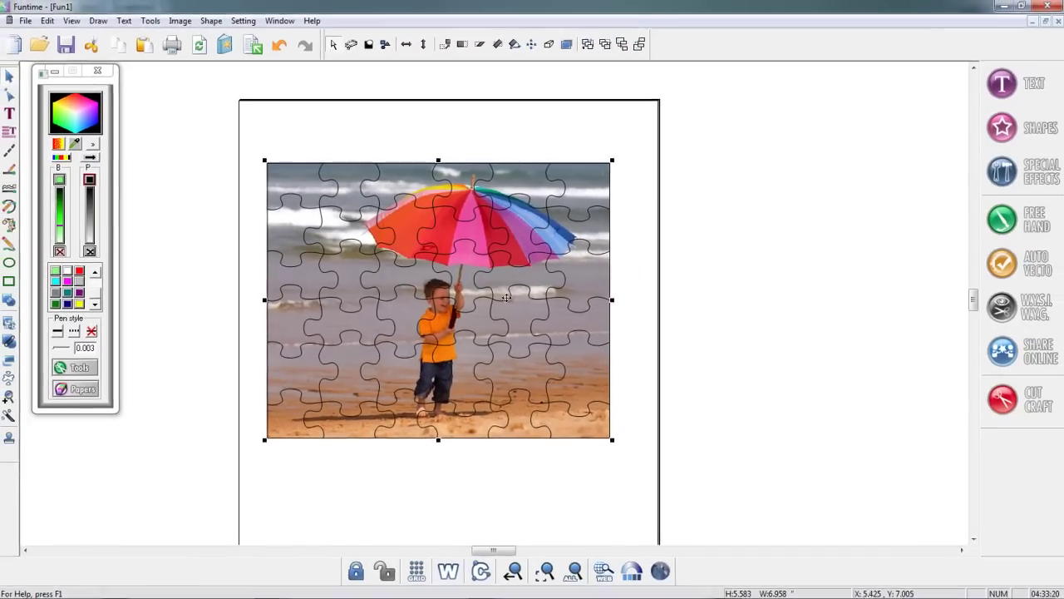
- Move the beach photo right of the puzzle and give the outline a 0.04 pen width shown at true thickness
left_click_drag(361, 289, 729, 290)
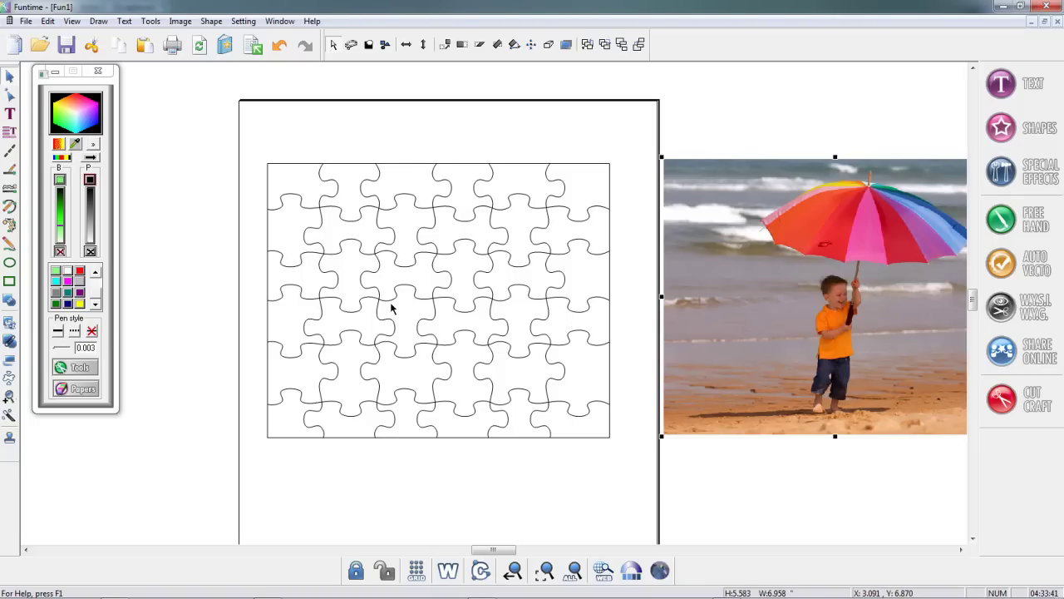
left_click(418, 300)
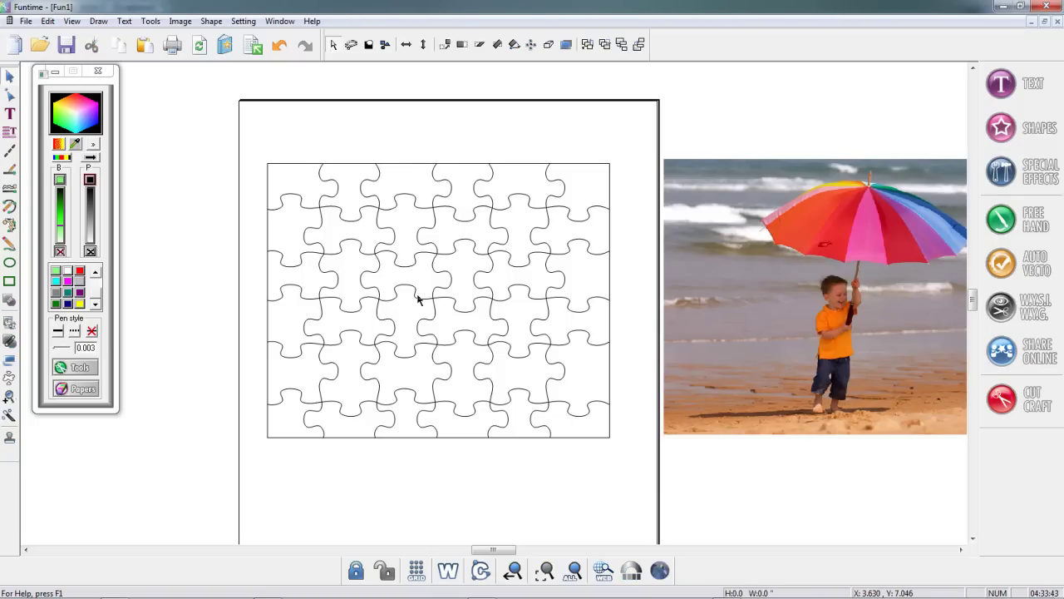
left_click(418, 293)
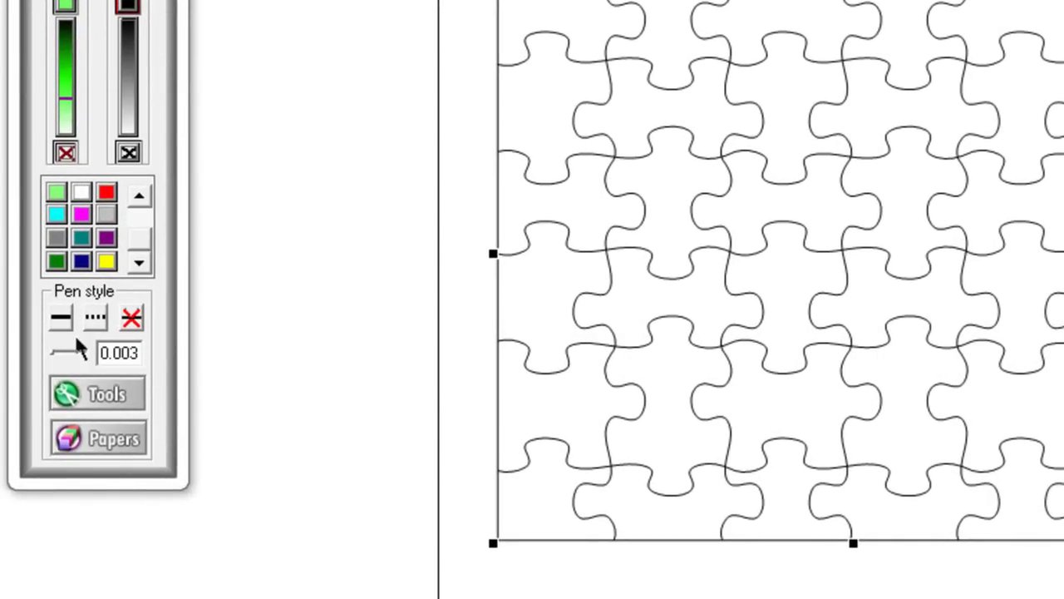
left_click_drag(141, 353, 84, 356)
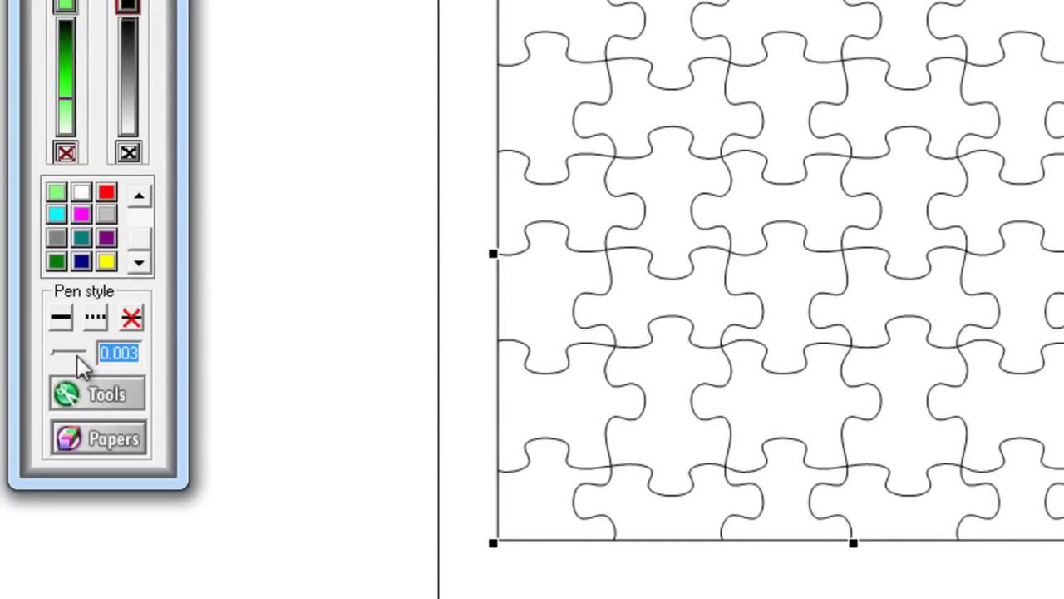
type("0.04")
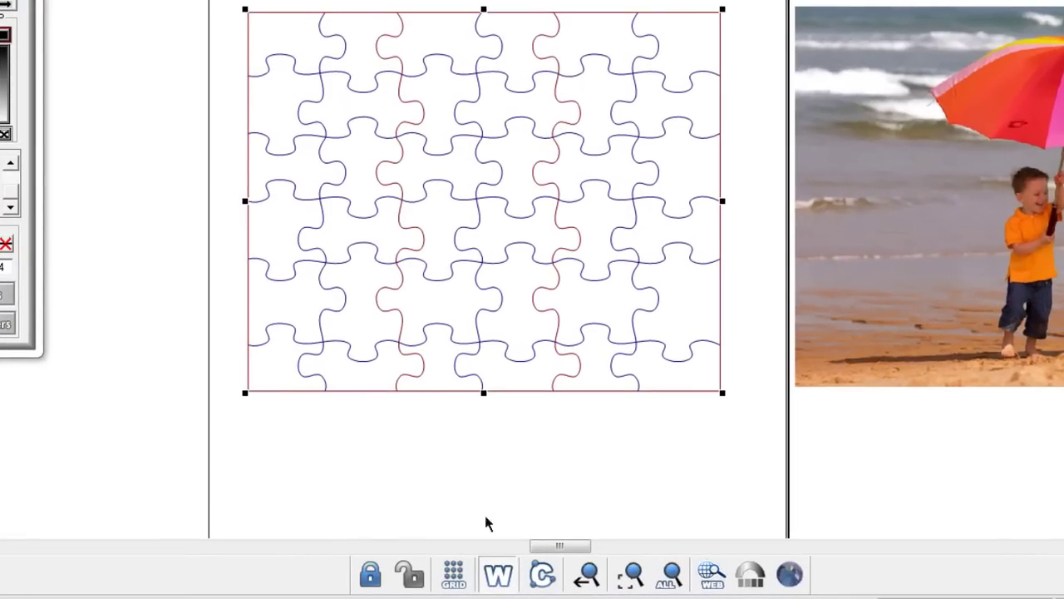
left_click(498, 574)
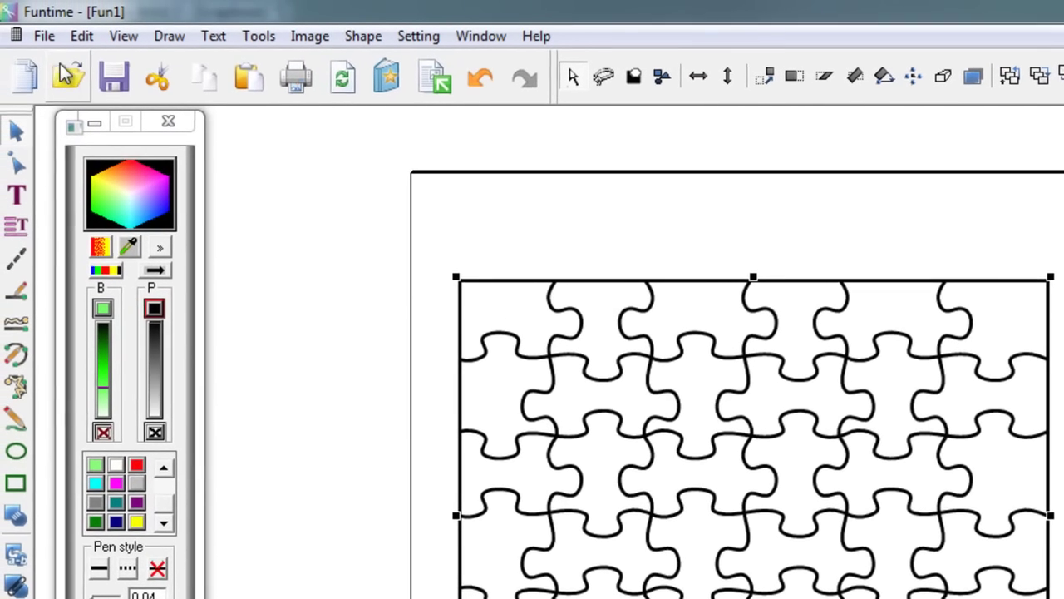
- Export the puzzle outline to the Desktop as the PNG file Puzzle
left_click(44, 36)
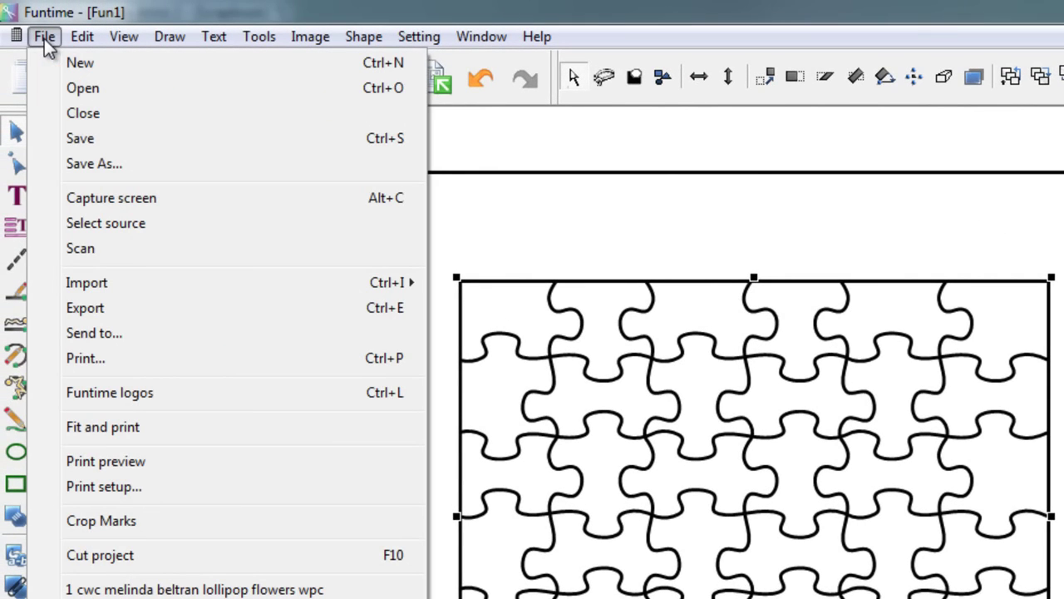
left_click(138, 306)
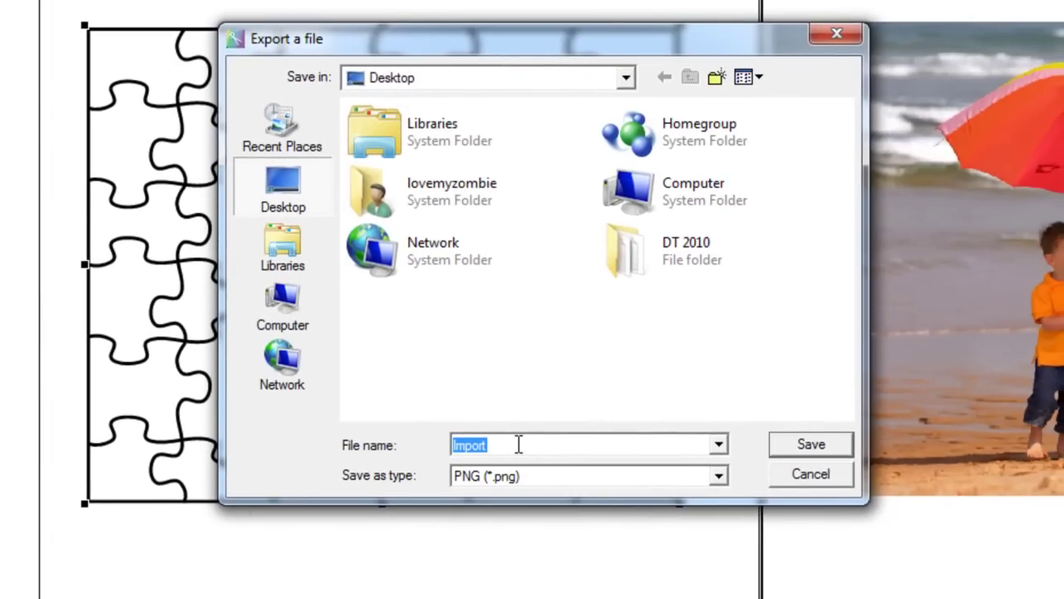
type("Puzzle")
left_click(717, 475)
left_click(488, 231)
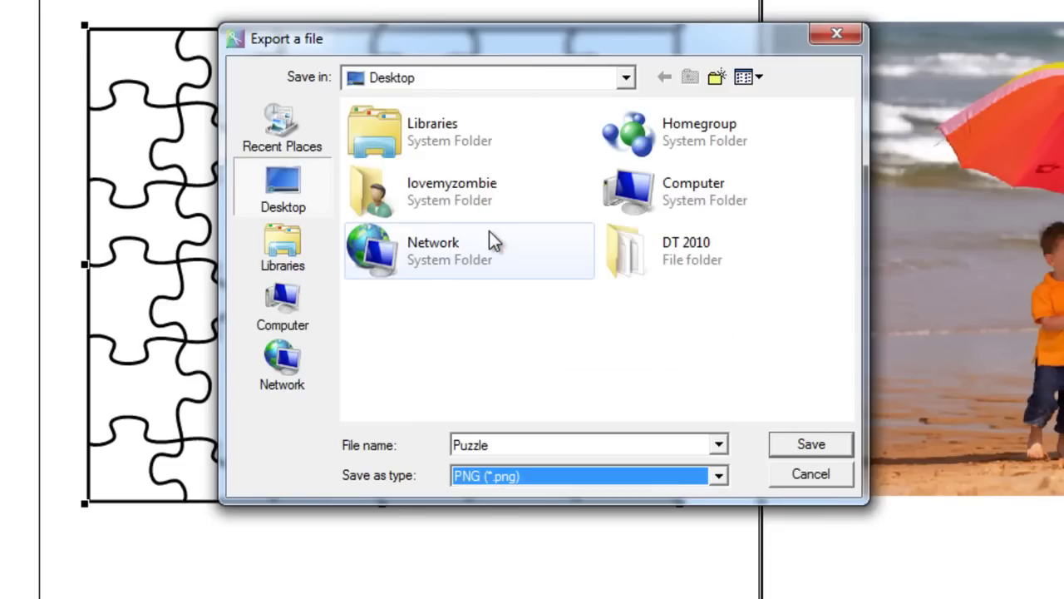
left_click(811, 445)
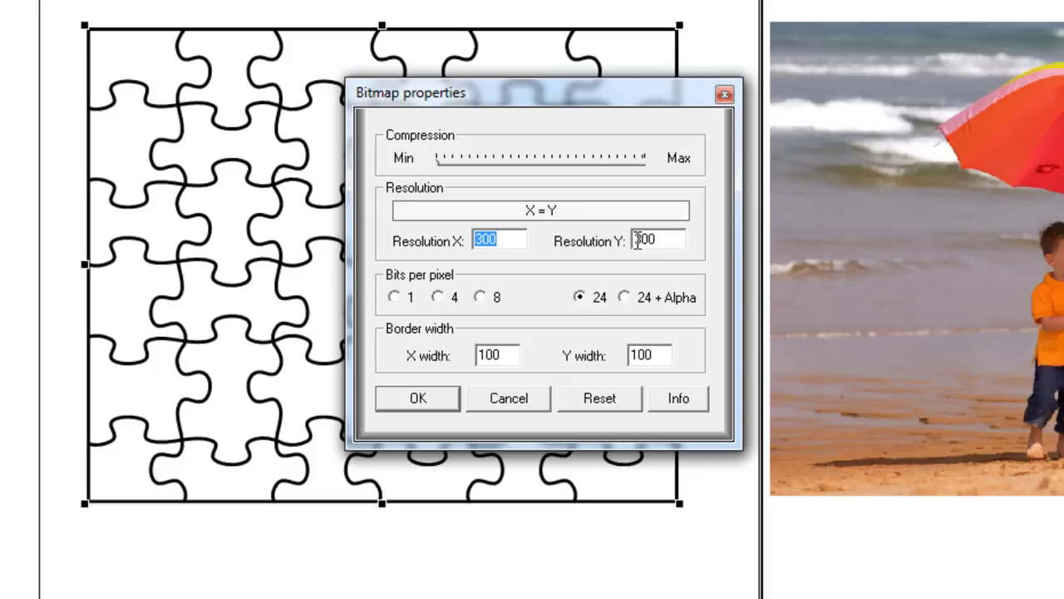
- Choose 24 + Alpha in Bitmap properties and set the transparency preview to 2x
left_click(625, 297)
left_click(425, 398)
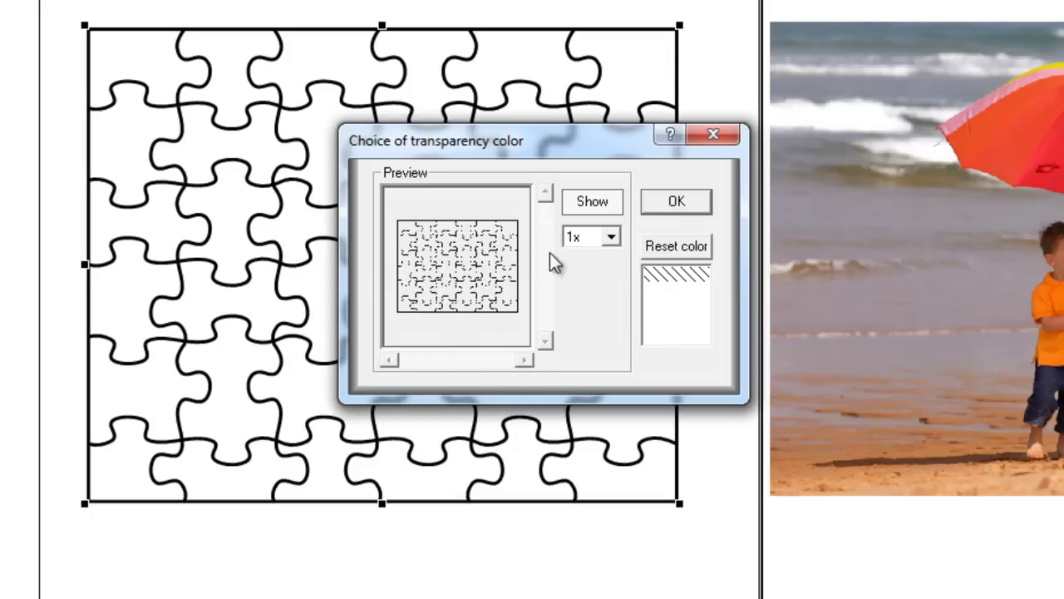
left_click(611, 237)
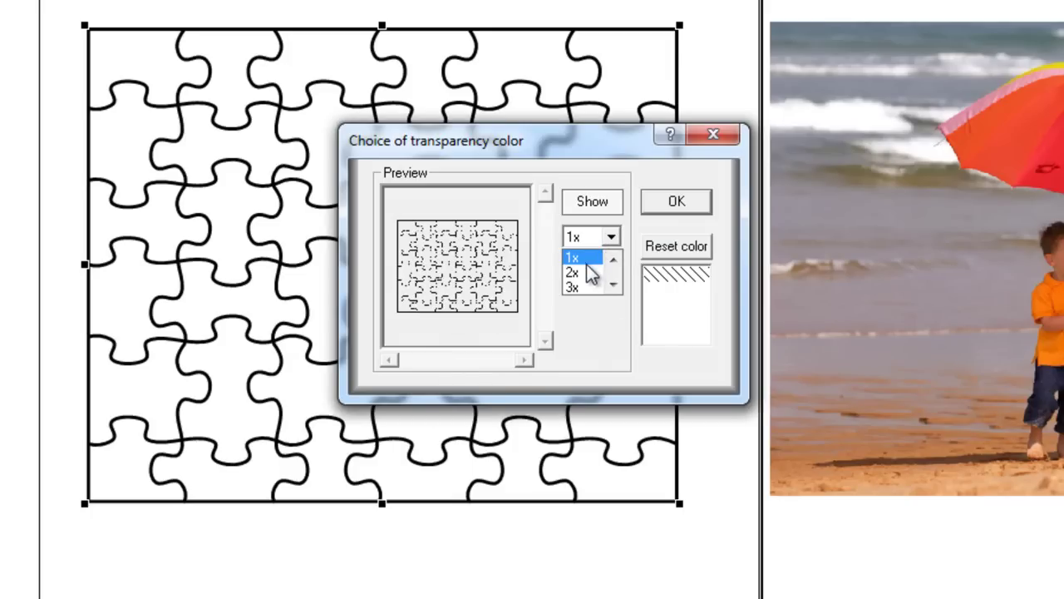
left_click(587, 275)
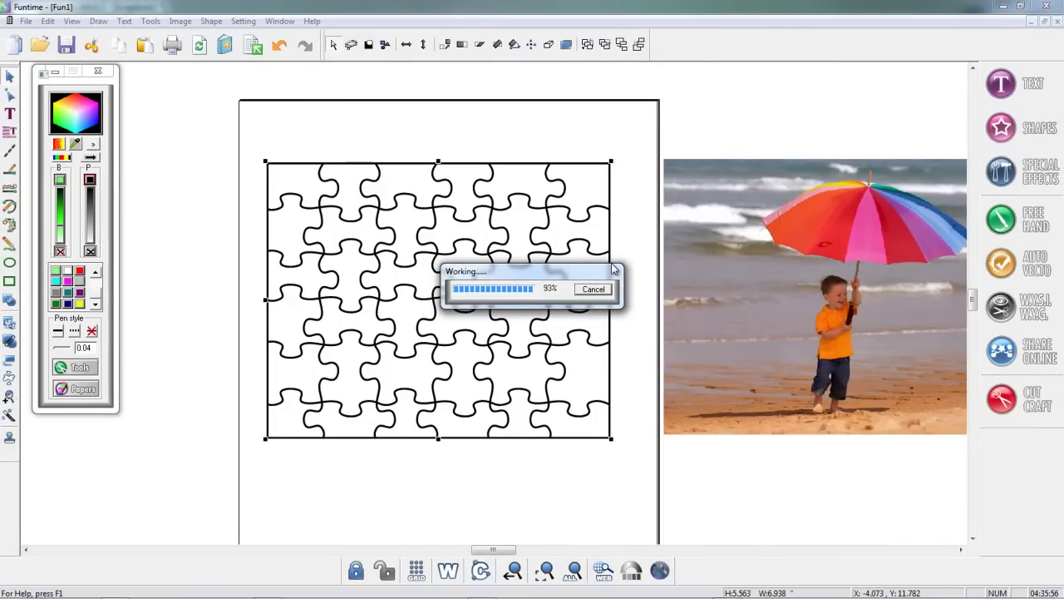
- Back in Digital Scrapbook Artist 2, pick Puzzle.png from the Desktop through Insert Photo
left_click(1002, 8)
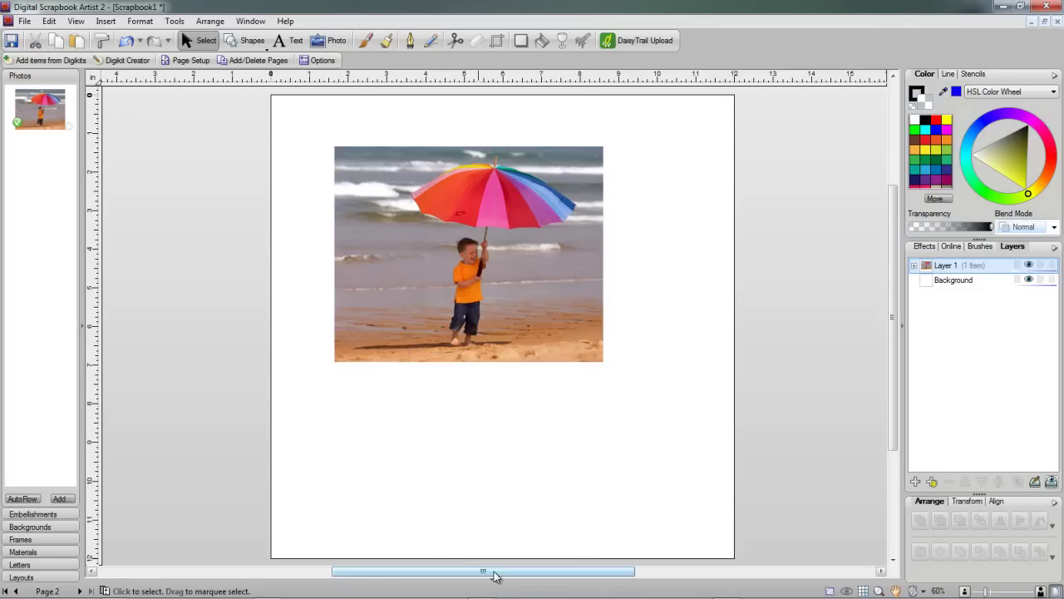
left_click_drag(491, 573, 632, 579)
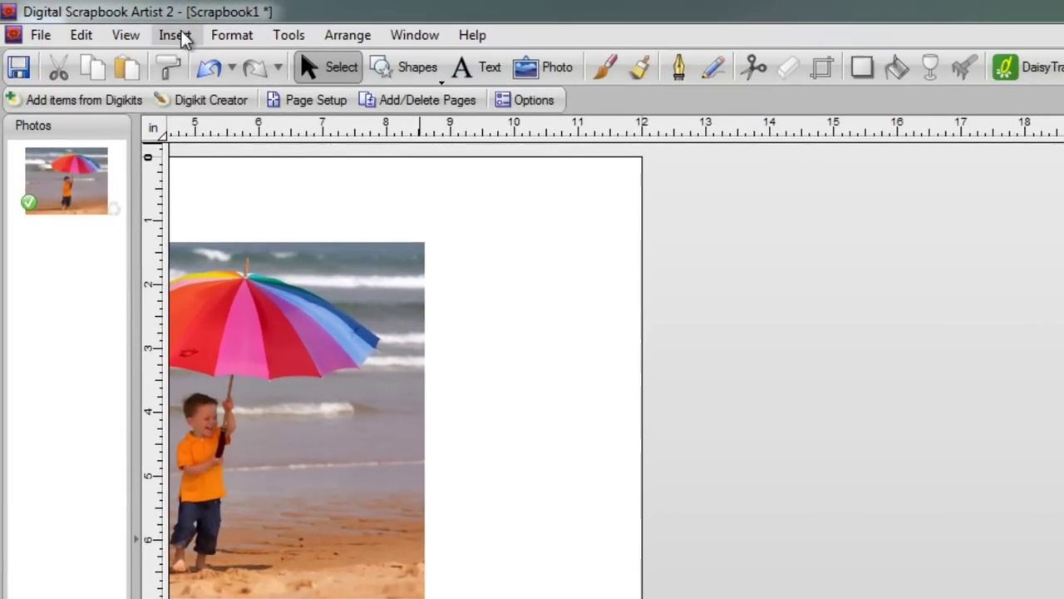
left_click(126, 25)
mouse_move(196, 91)
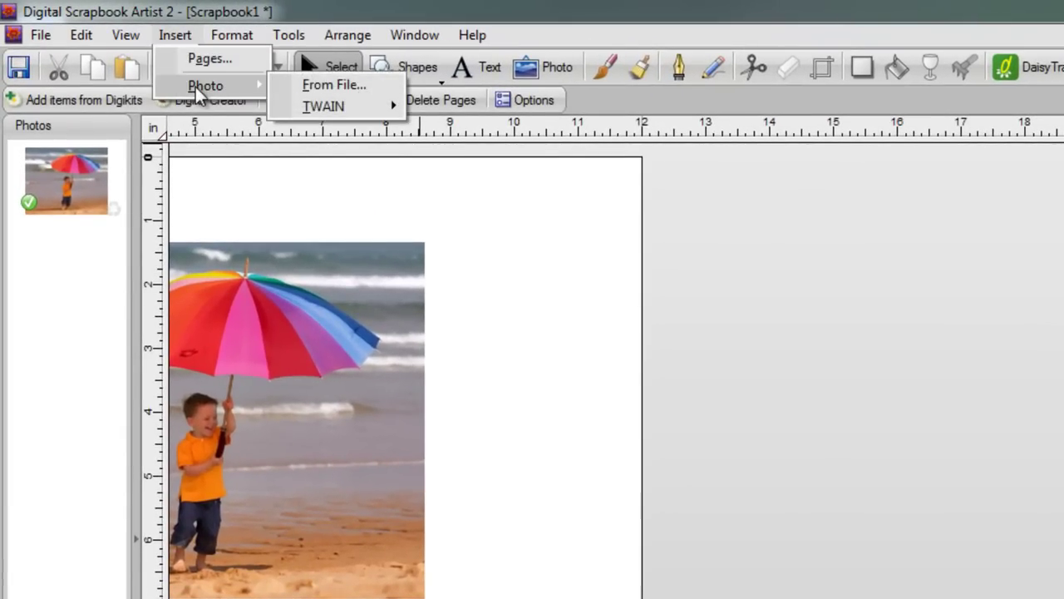
left_click(336, 86)
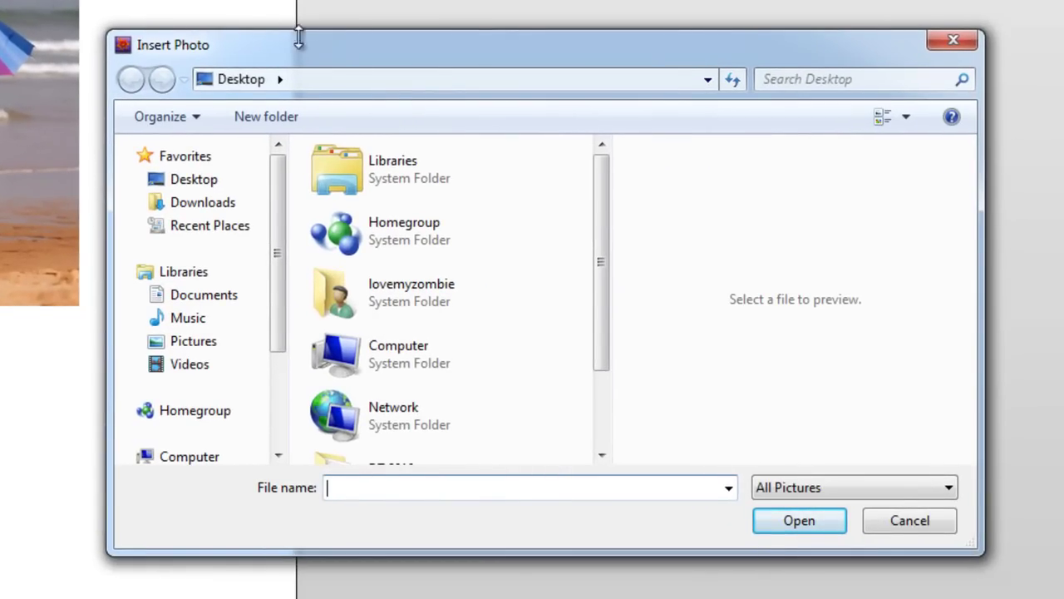
left_click_drag(591, 178, 587, 267)
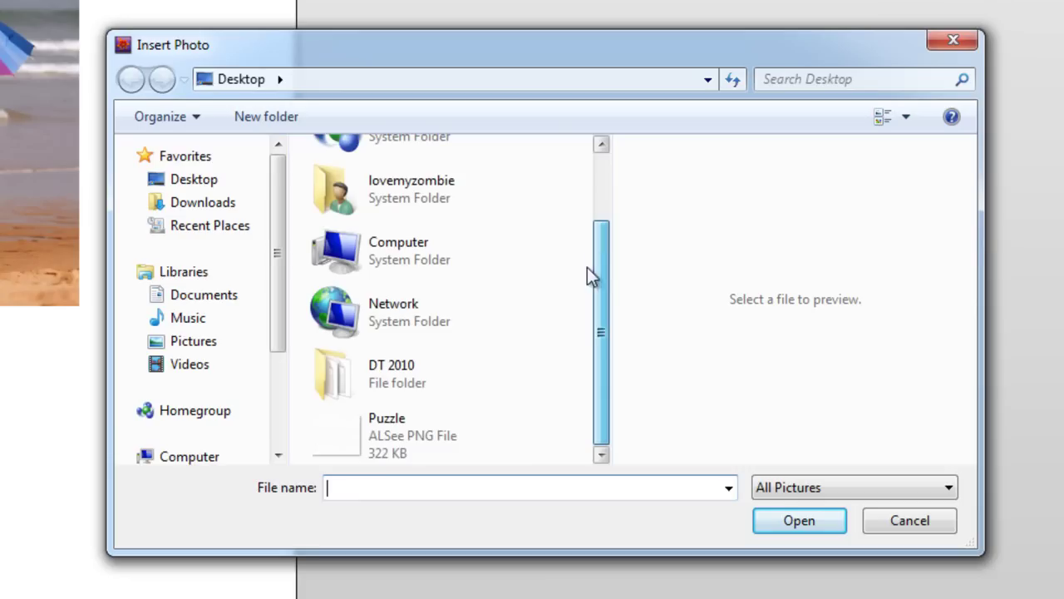
left_click(394, 441)
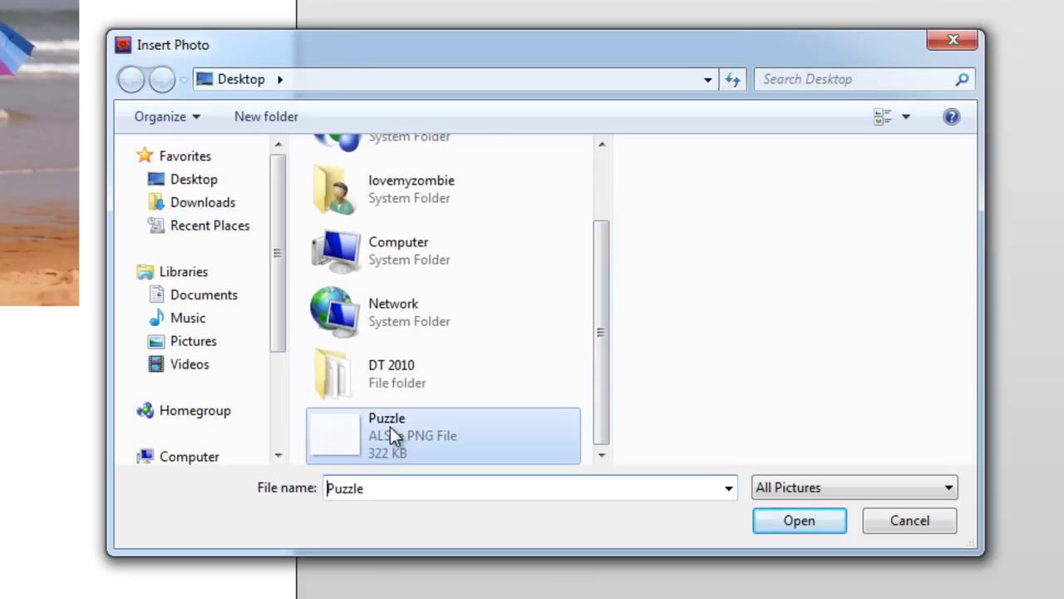
left_click(799, 521)
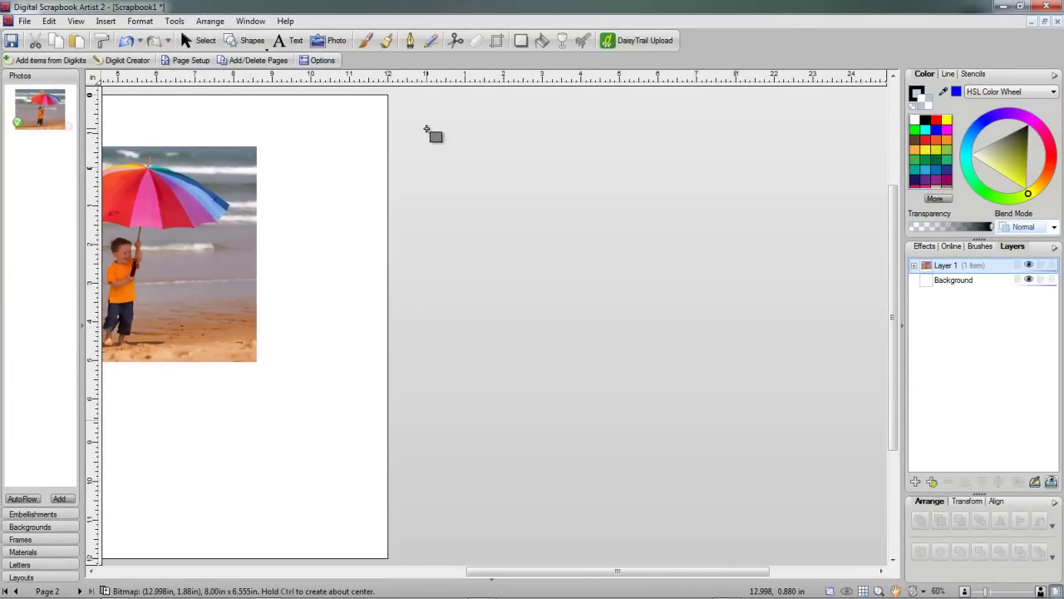
key("Escape")
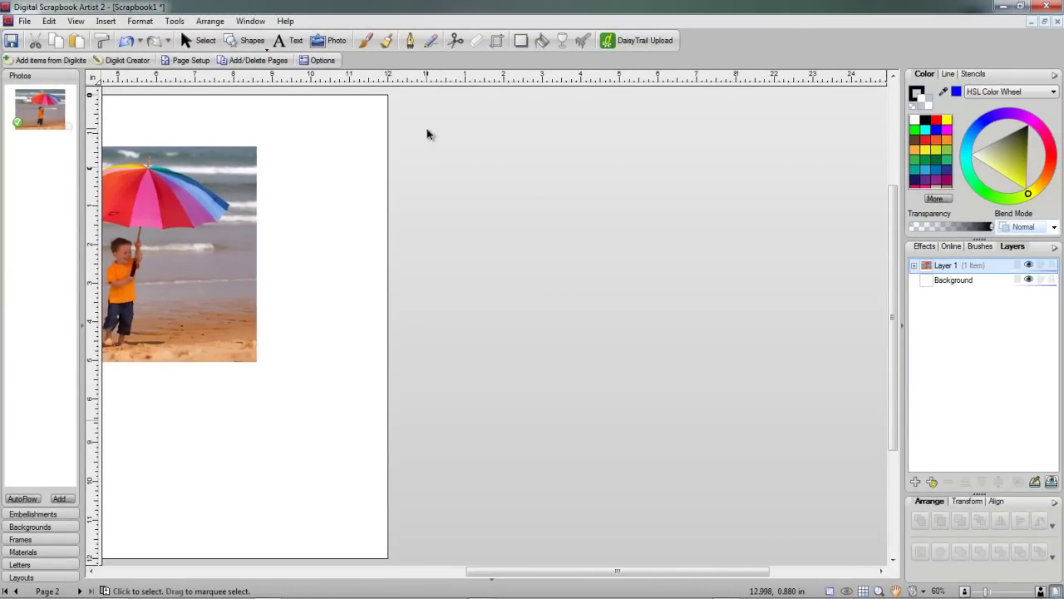
- Drop the jigsaw outline PNG beside the page and apply Flip Vertical
left_click(427, 132)
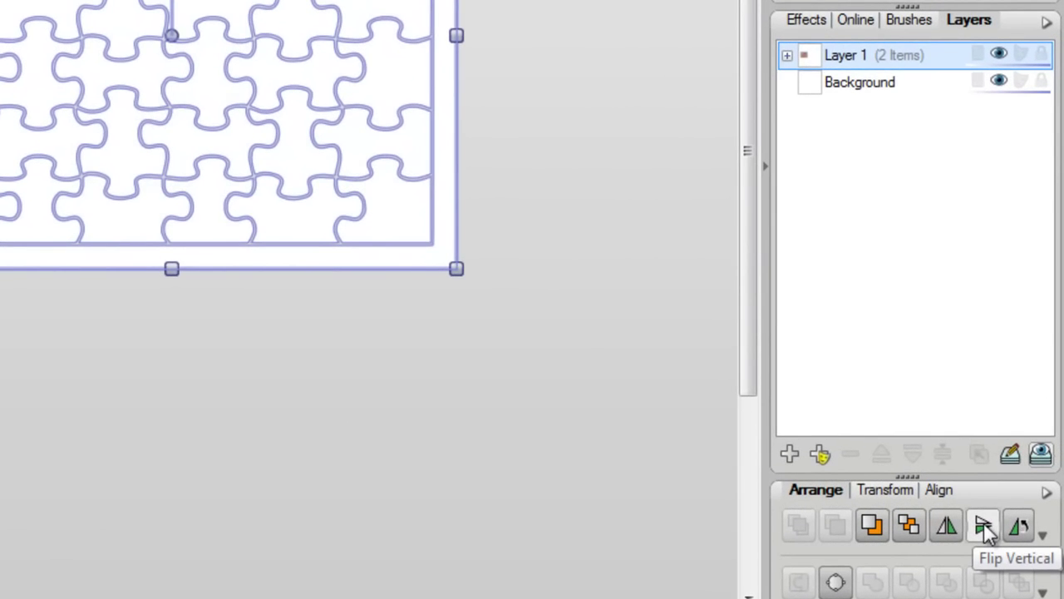
left_click(991, 526)
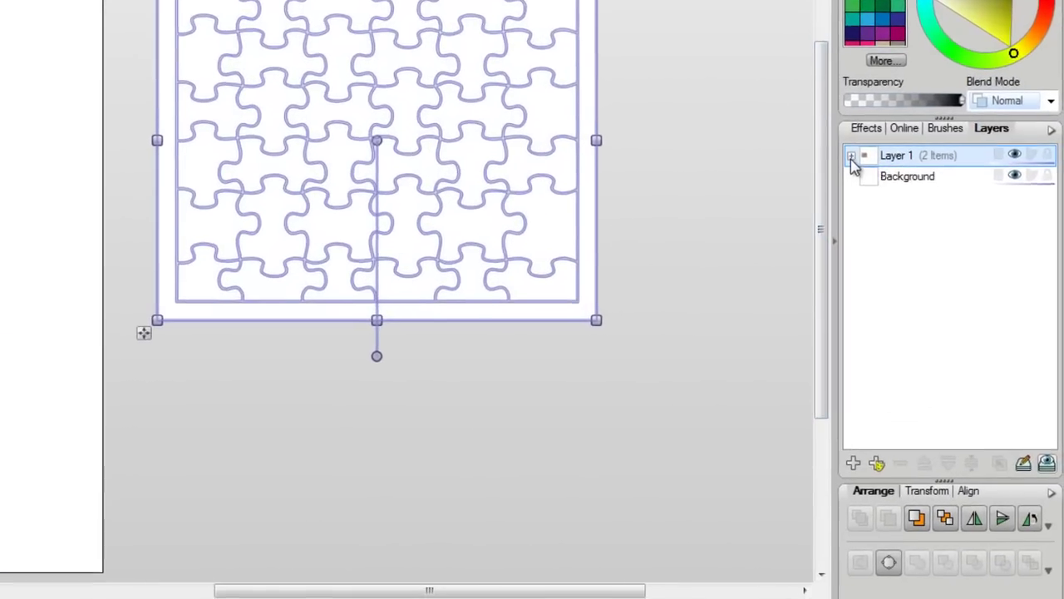
- Expand Layer 1 and convert the jigsaw bitmap into a 1618-point PolyCurve
left_click(850, 156)
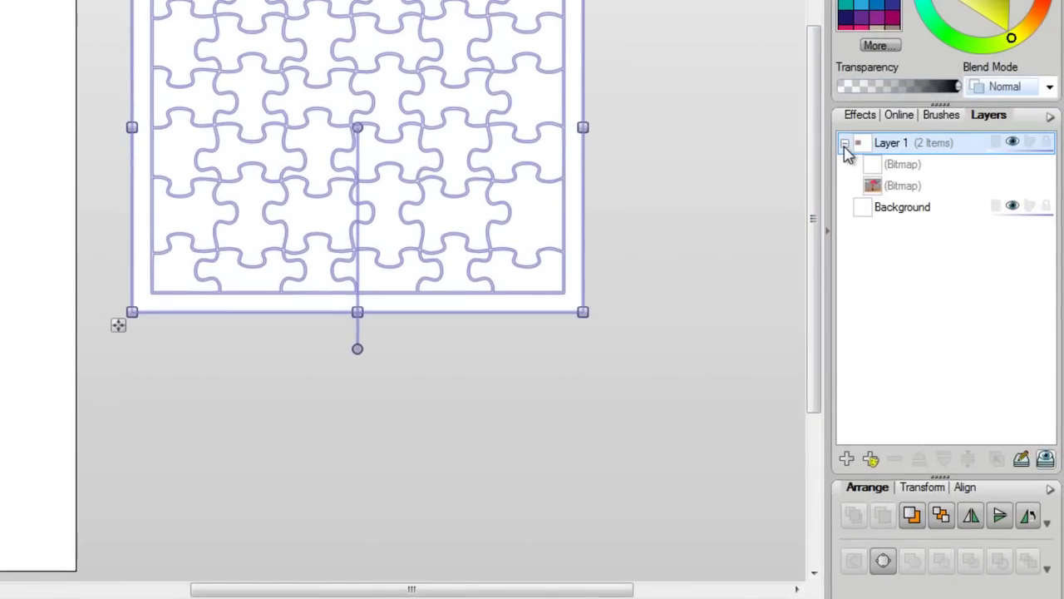
left_click(884, 562)
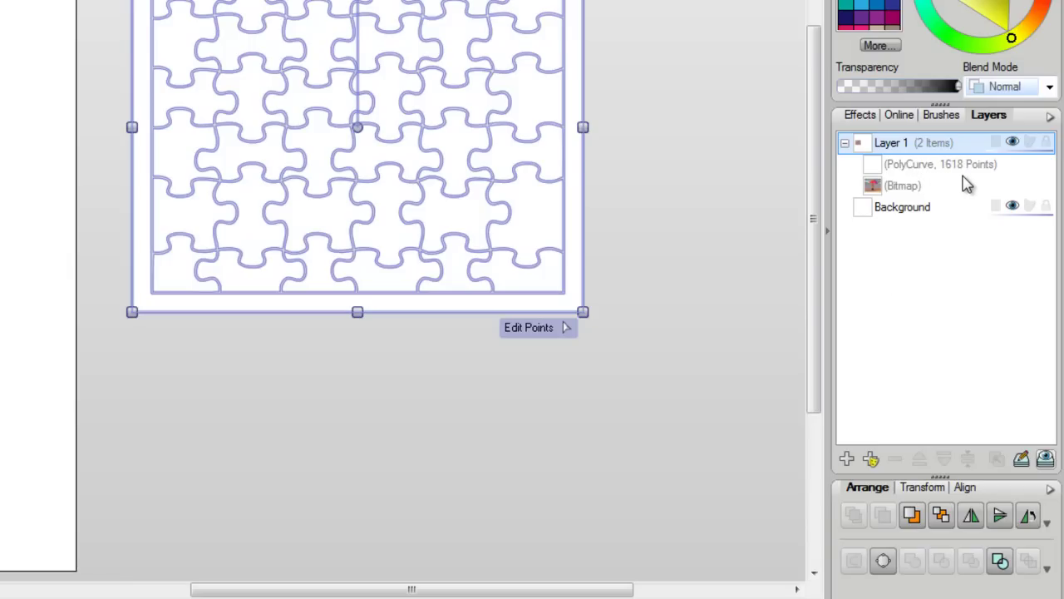
- Break the puzzle curve apart, then undo a trial move of one piece
left_click(1001, 562)
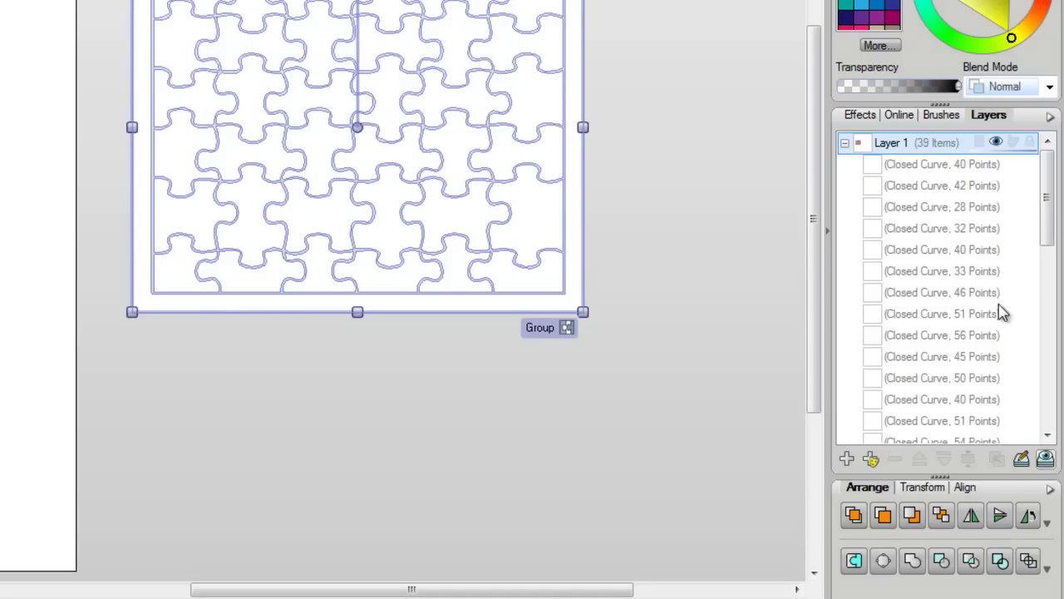
left_click_drag(1048, 202, 1047, 278)
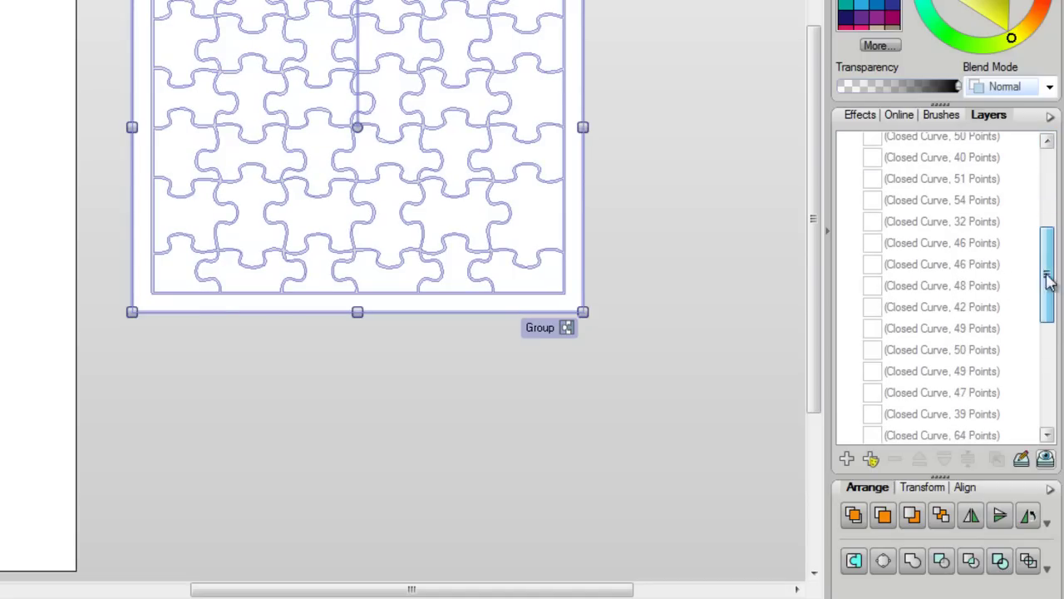
left_click_drag(889, 242, 887, 293)
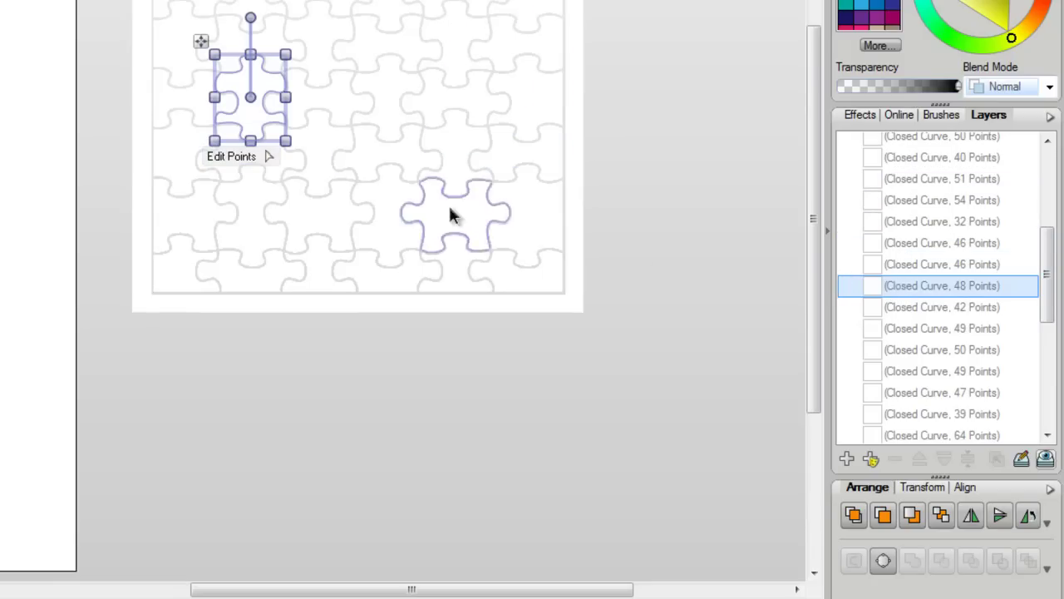
left_click_drag(256, 116, 148, 428)
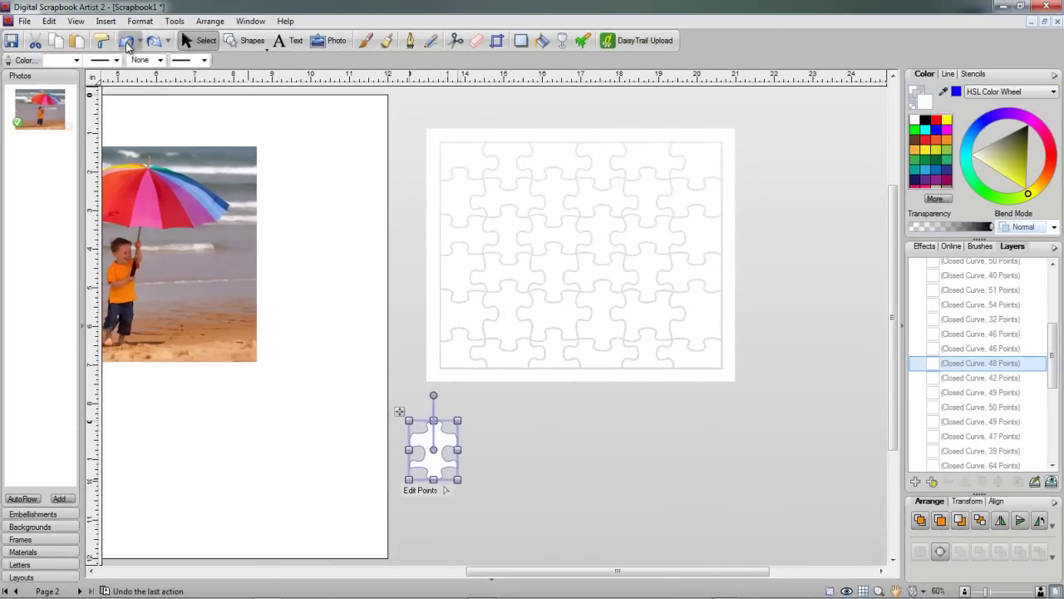
left_click(111, 34)
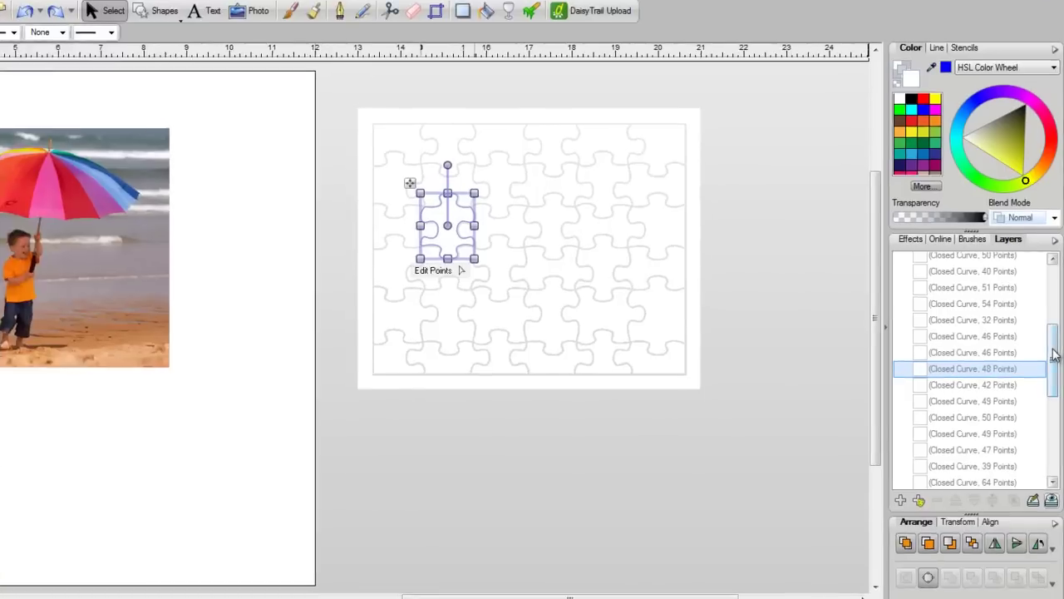
- Move the 12-point puzzle curve aside, delete the leftover curves, and move it back
left_click_drag(1053, 355, 1054, 427)
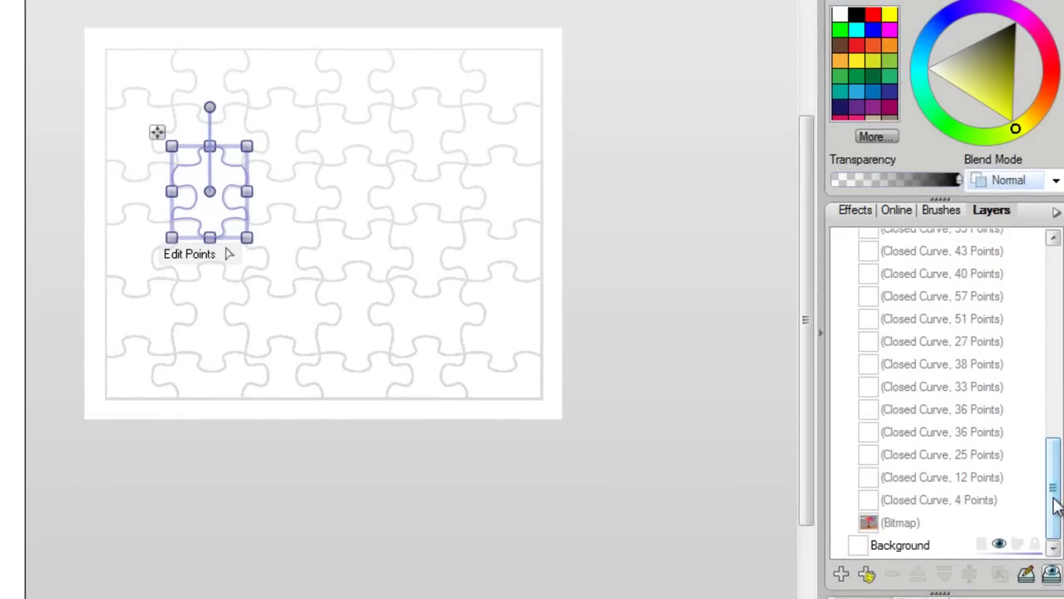
left_click(941, 508)
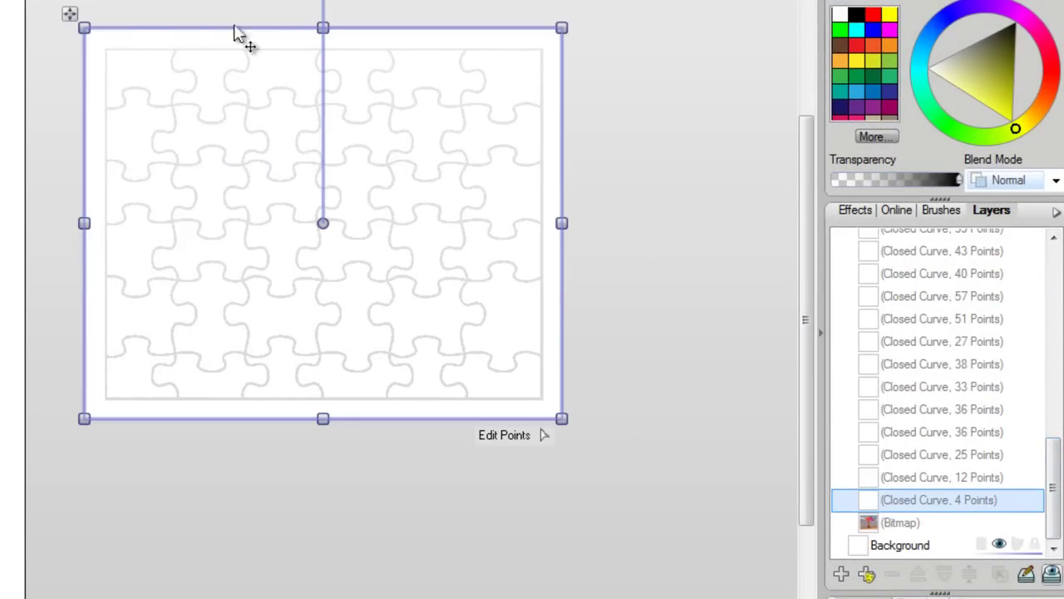
left_click(974, 479)
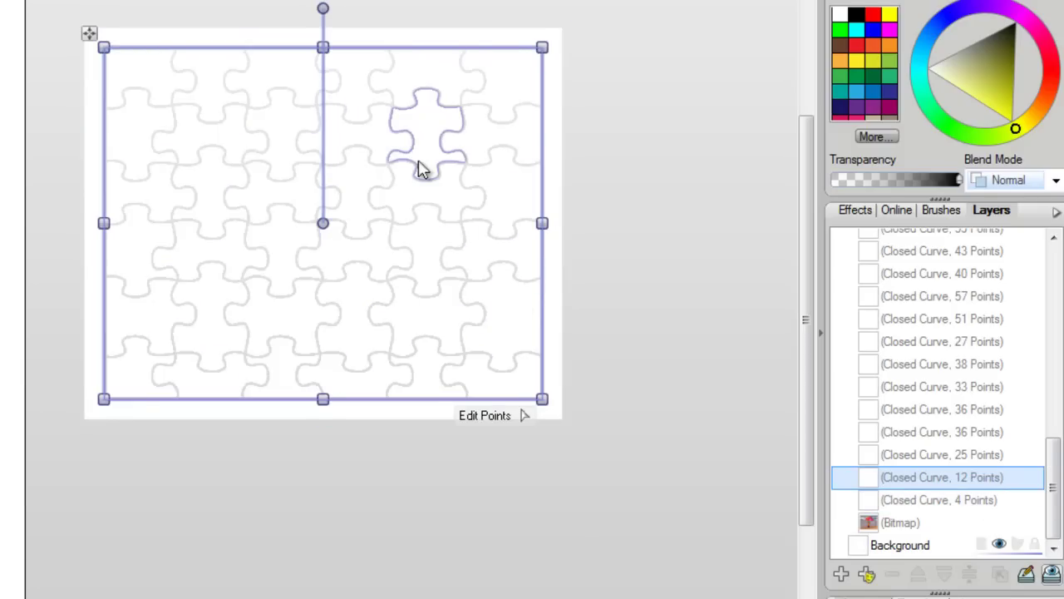
left_click_drag(420, 166, 399, 519)
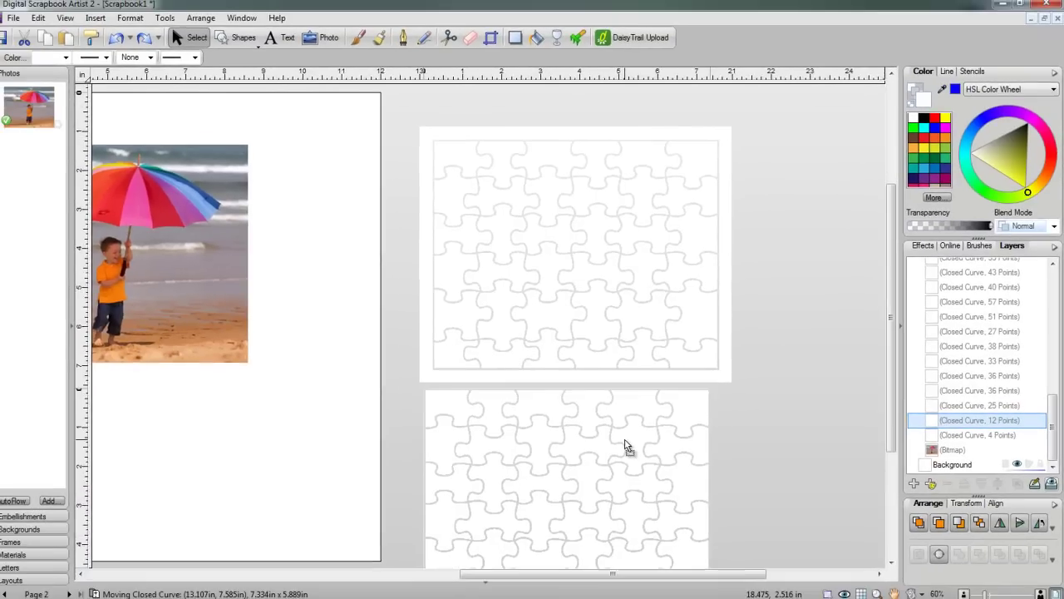
left_click_drag(627, 446, 629, 446)
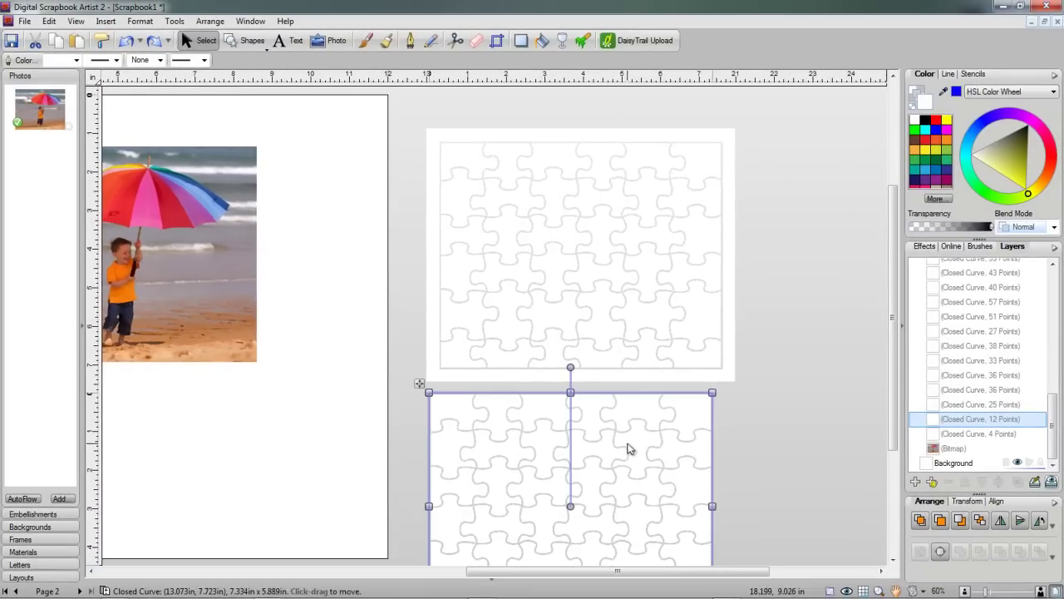
left_click_drag(397, 109, 763, 410)
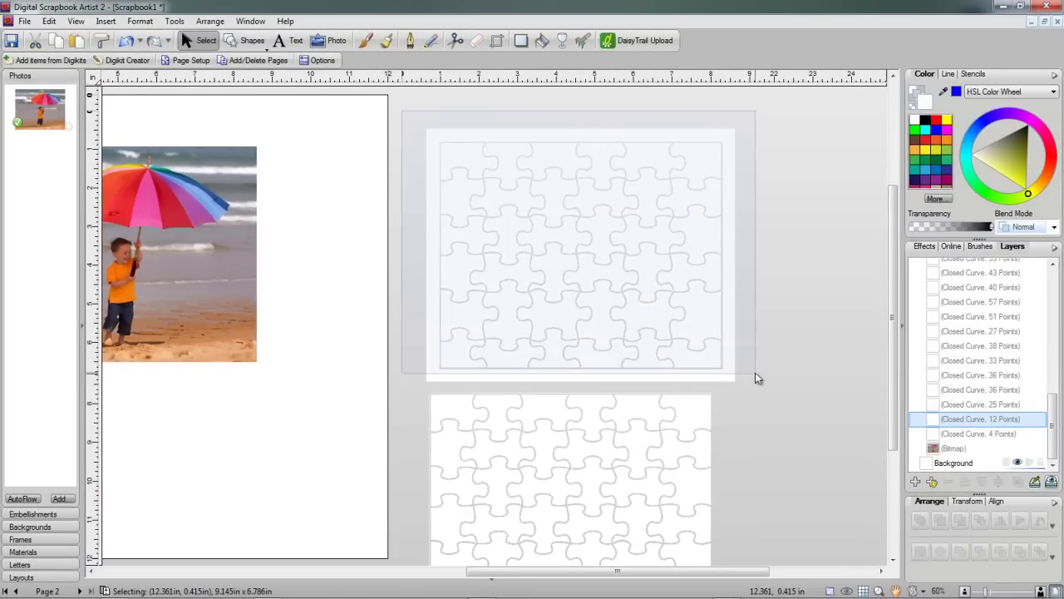
key("Delete")
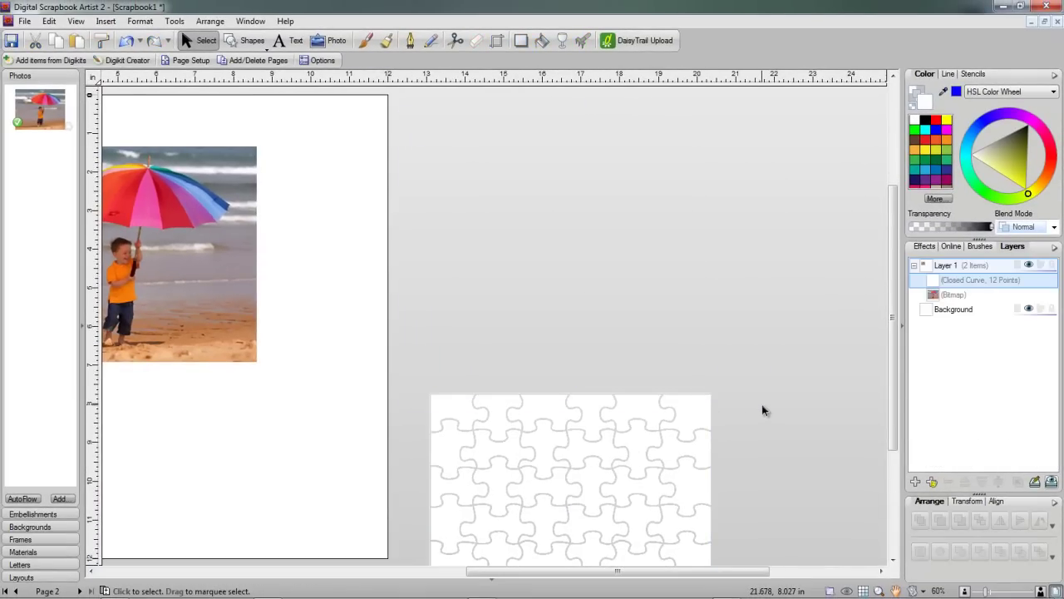
left_click(580, 466)
left_click_drag(579, 466, 610, 233)
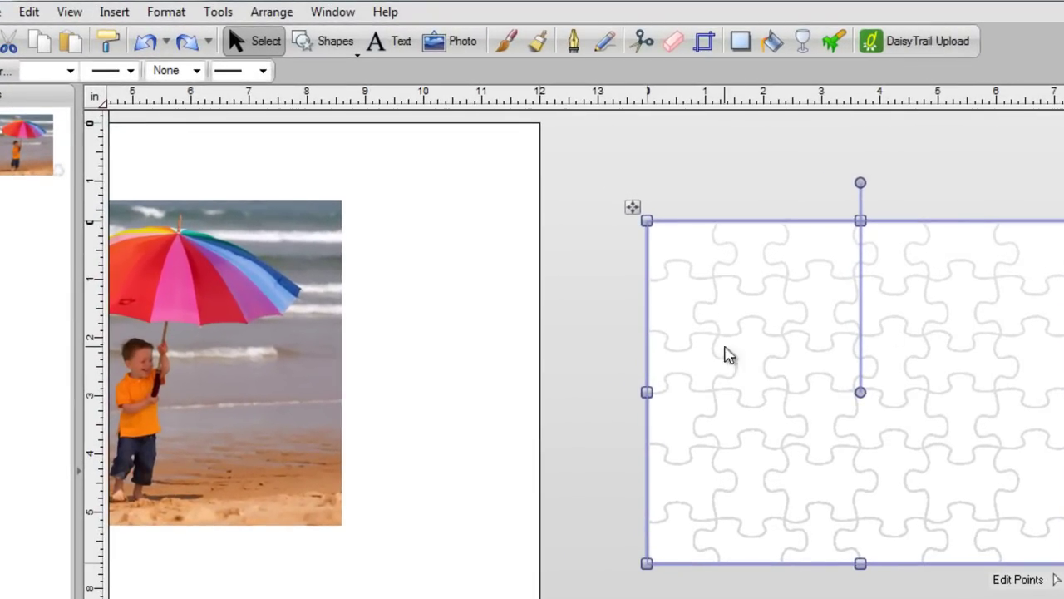
- Convert the puzzle curve to a 2201 x 1767 pixel, 300 dpi bitmap
left_click(219, 13)
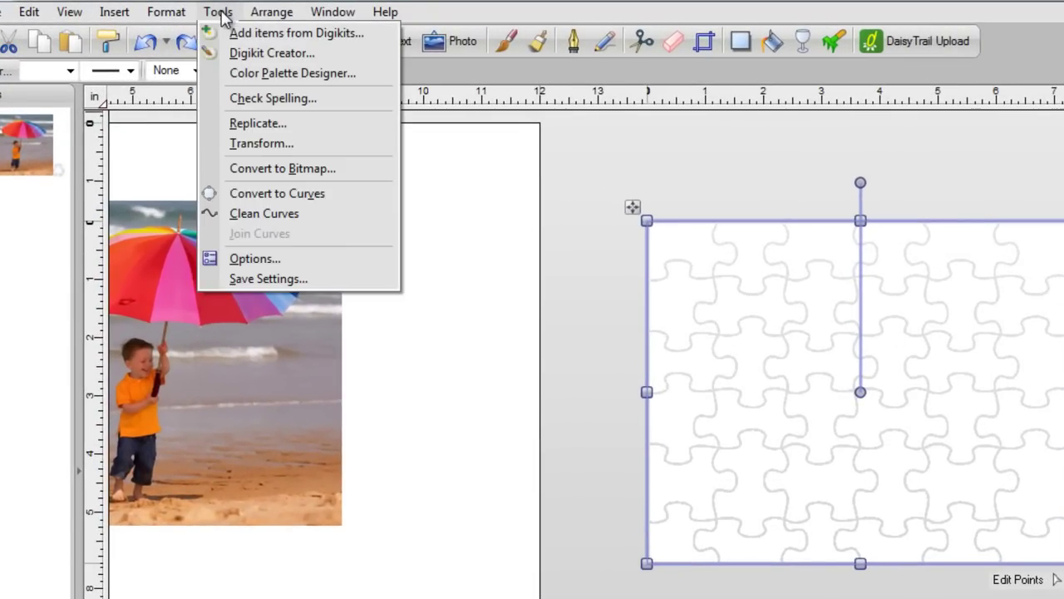
left_click(274, 168)
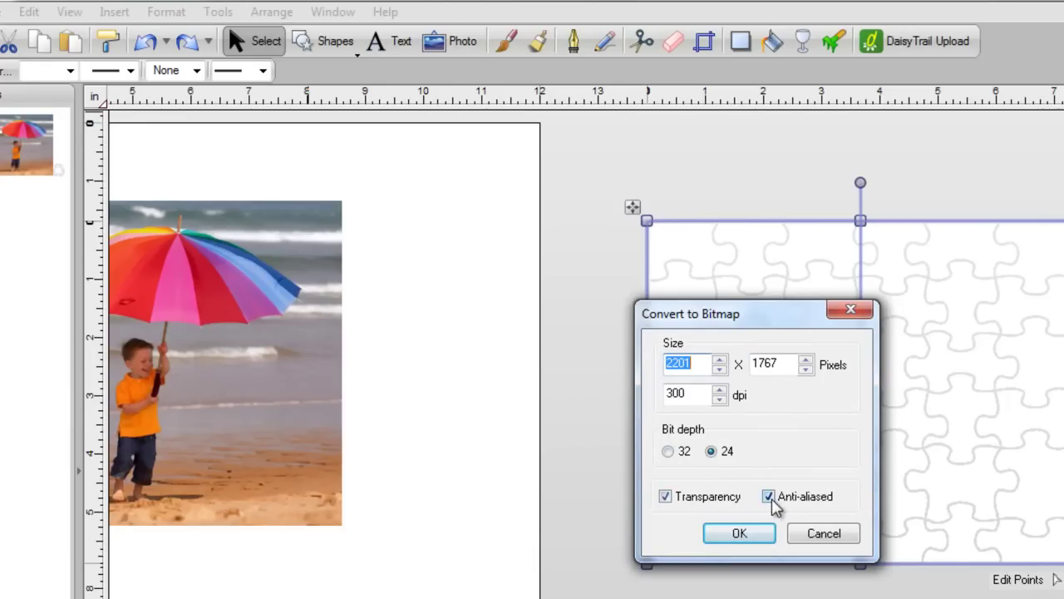
left_click(747, 534)
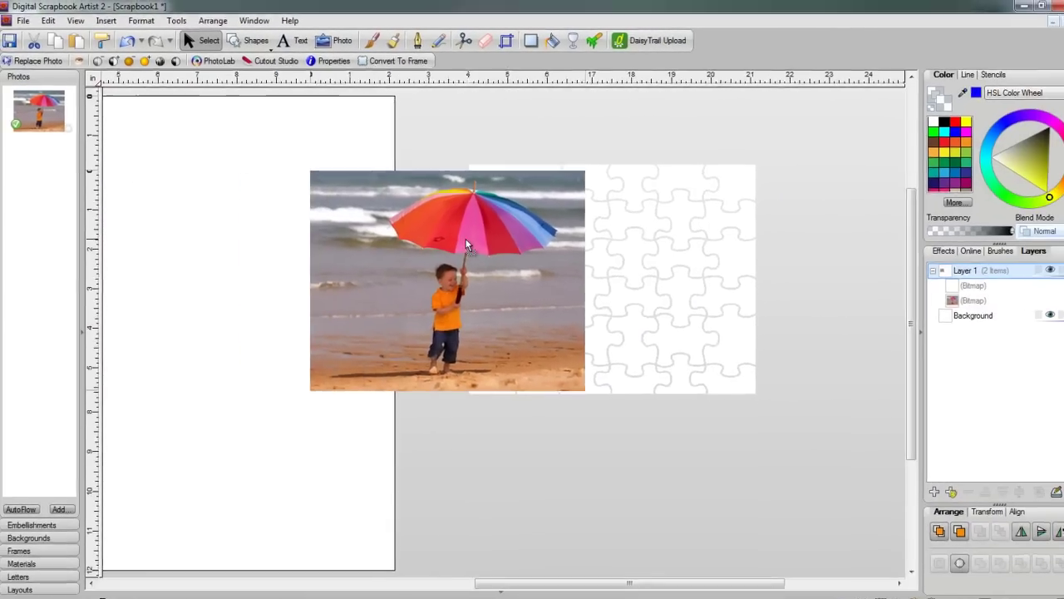
- Move the photo onto the puzzle, resize it to 6.958 x 5.583 in, send it back, and select both
left_click_drag(468, 246, 616, 226)
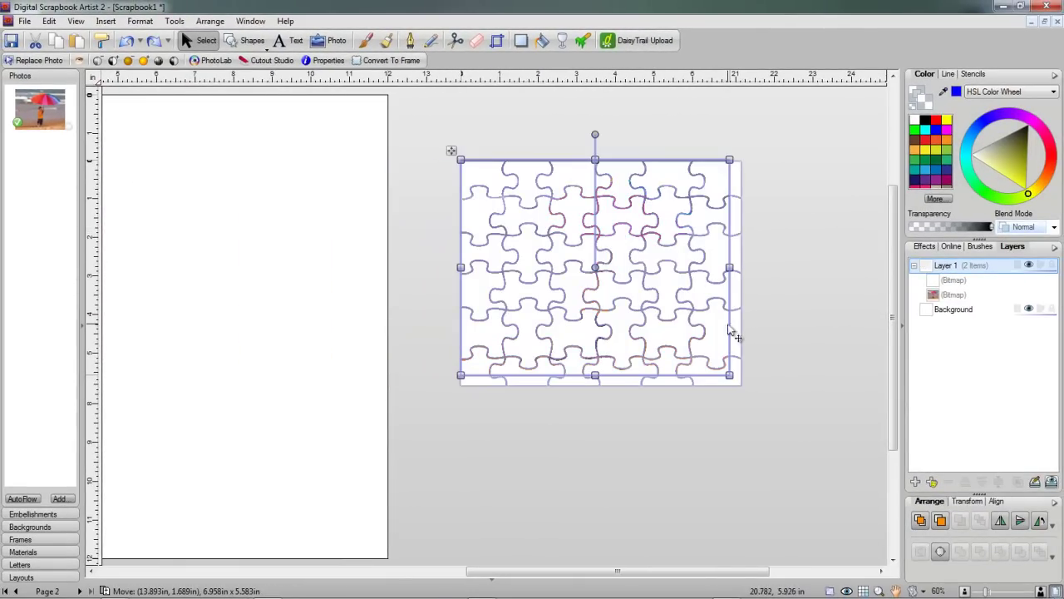
mouse_move(732, 374)
left_mouse_down()
mouse_move(741, 390)
mouse_move(720, 385)
left_mouse_up()
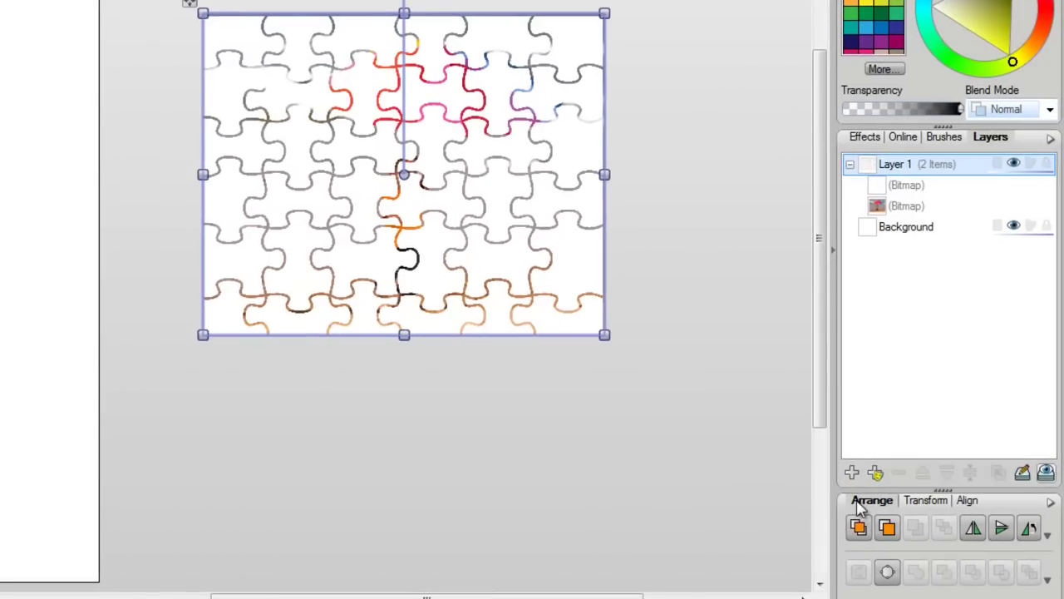
left_click(858, 529)
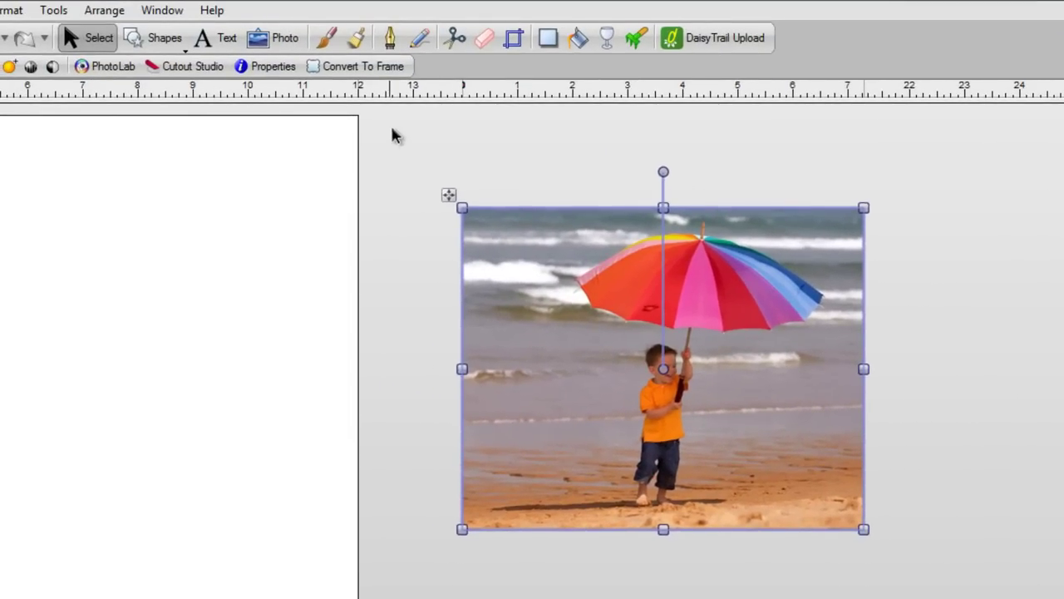
left_click_drag(329, 88, 917, 269)
left_click_drag(977, 318, 958, 598)
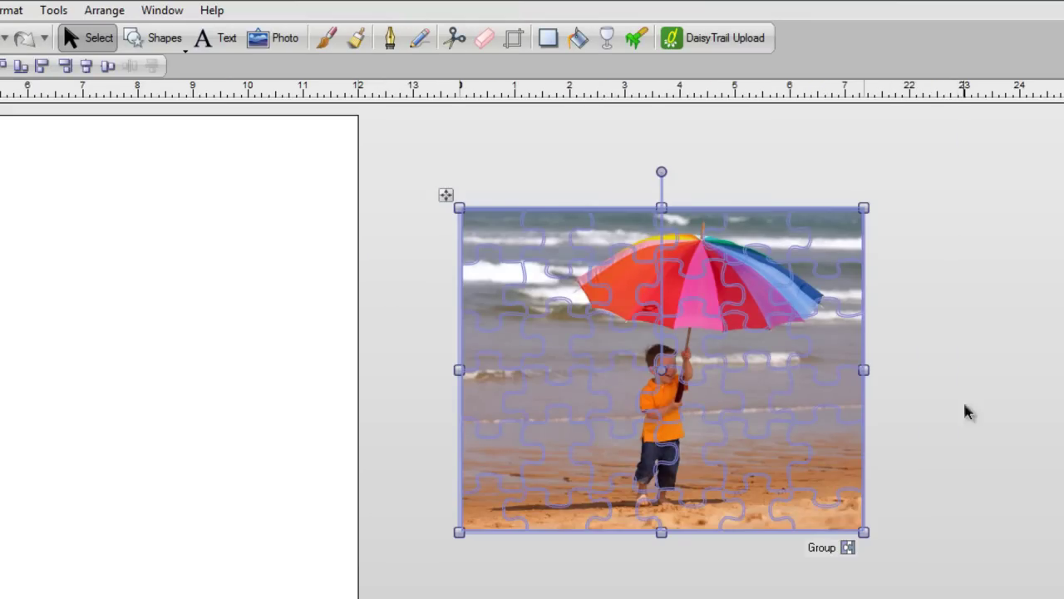
- Crop the beach photo to the puzzle bitmap beneath it using Crop to Bottom Item
left_click(106, 11)
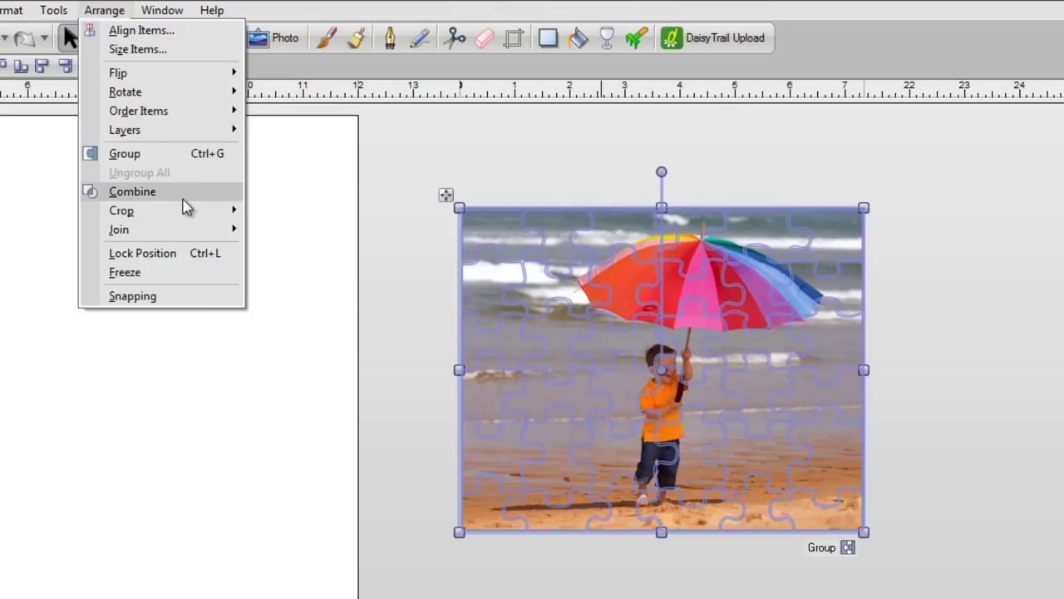
mouse_move(199, 218)
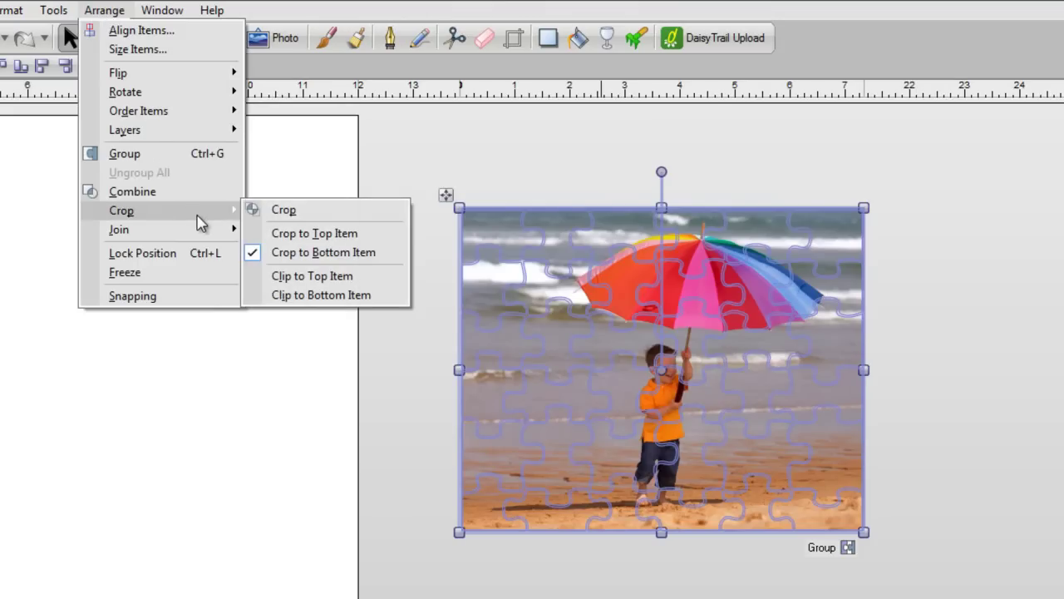
left_click(370, 264)
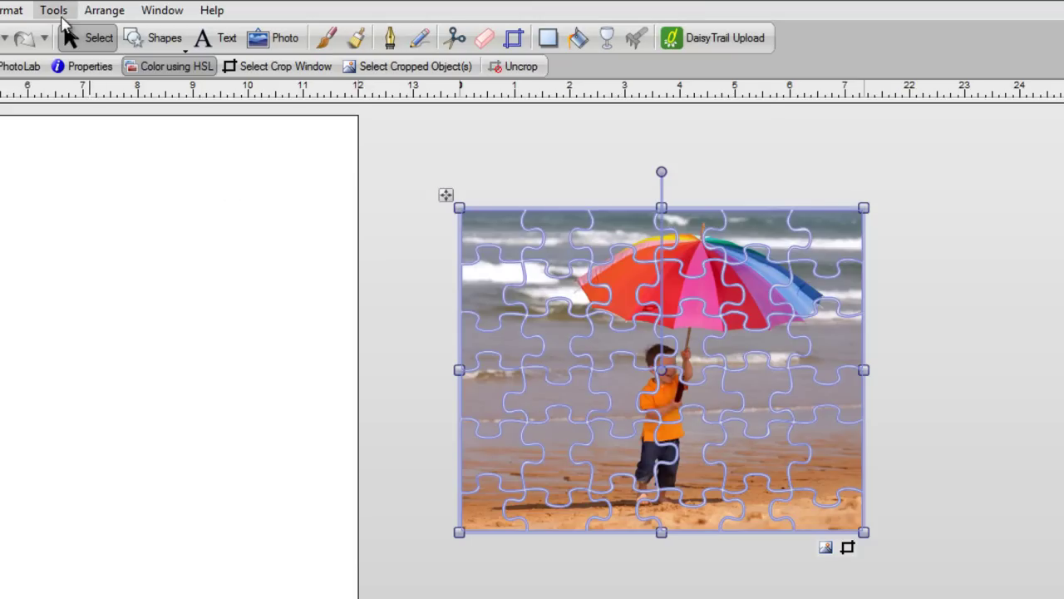
- Convert the cropped puzzle photo into one 2201 x 1767-pixel, 300 dpi bitmap
left_click(55, 11)
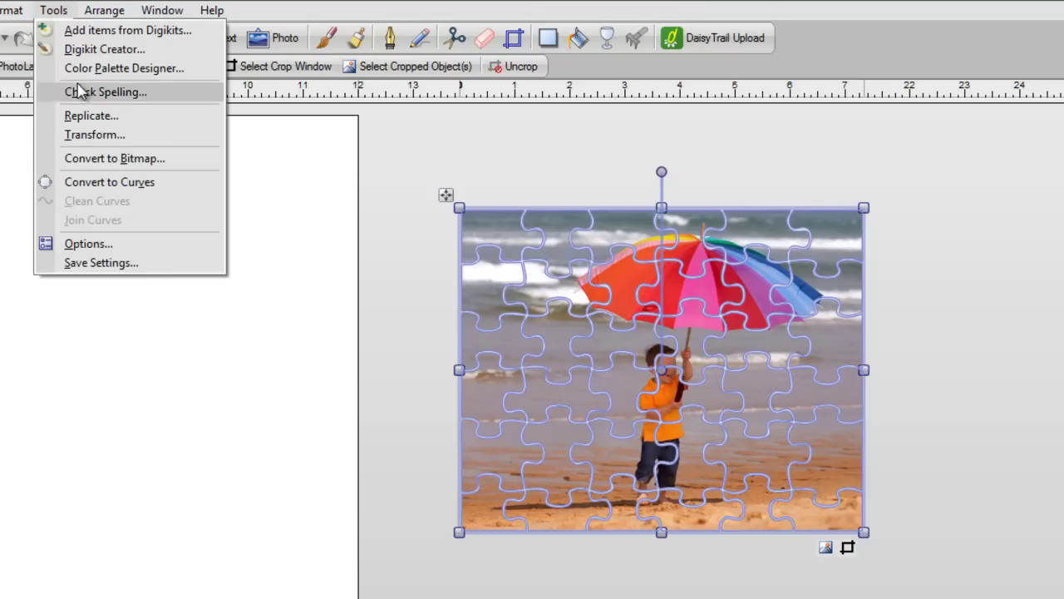
left_click(94, 160)
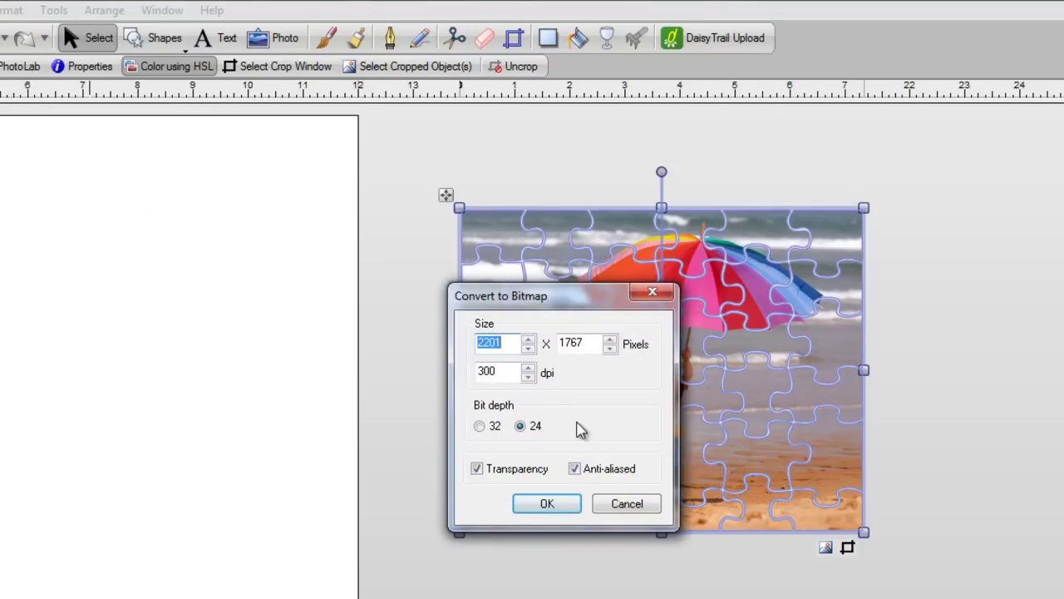
left_click(548, 505)
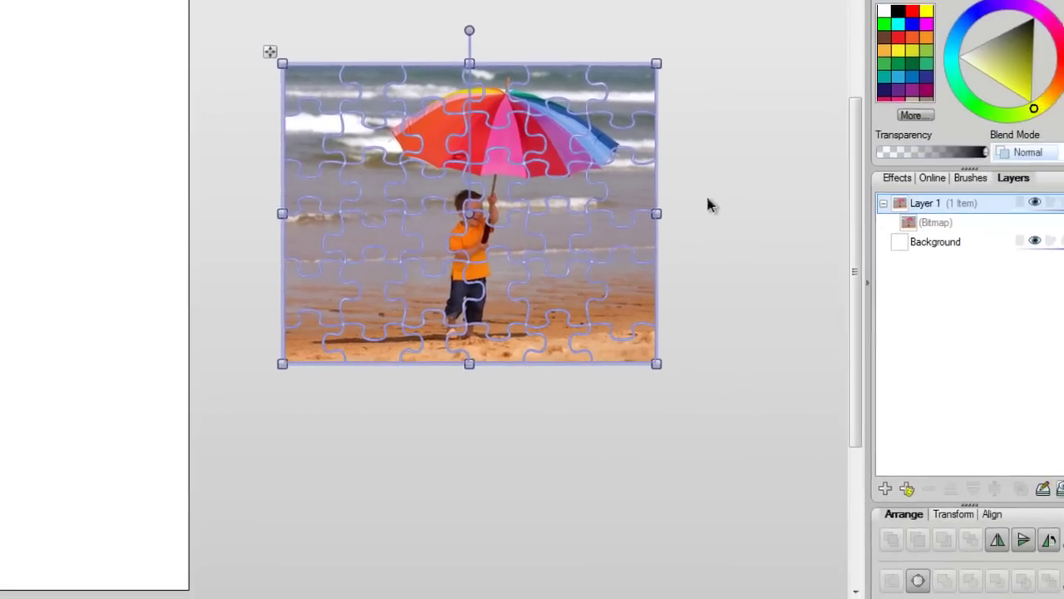
- Convert the puzzle photo to curves and break it apart into separate pieces
left_click(903, 567)
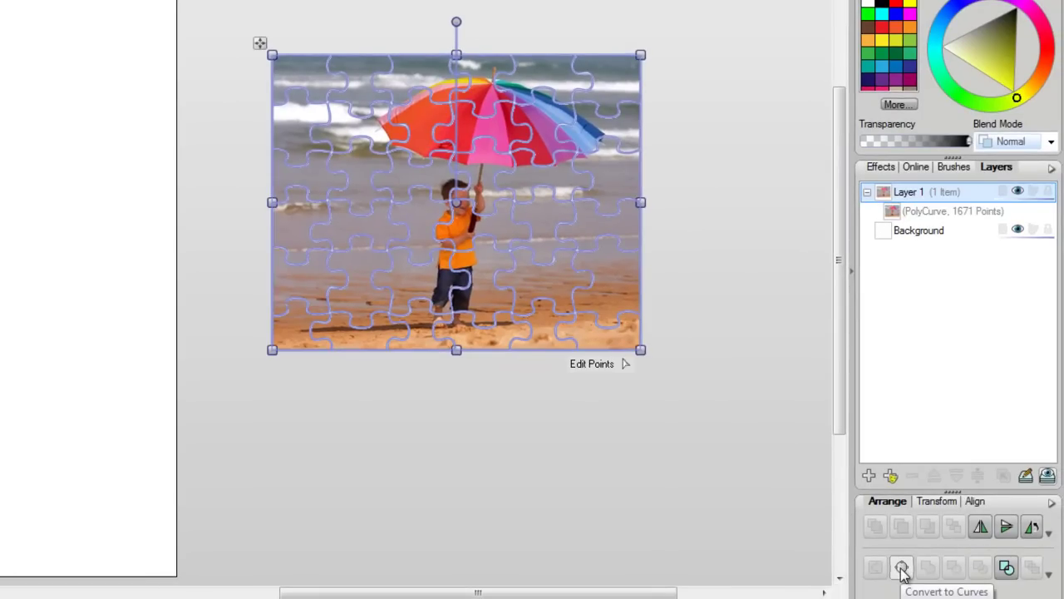
left_click(1006, 567)
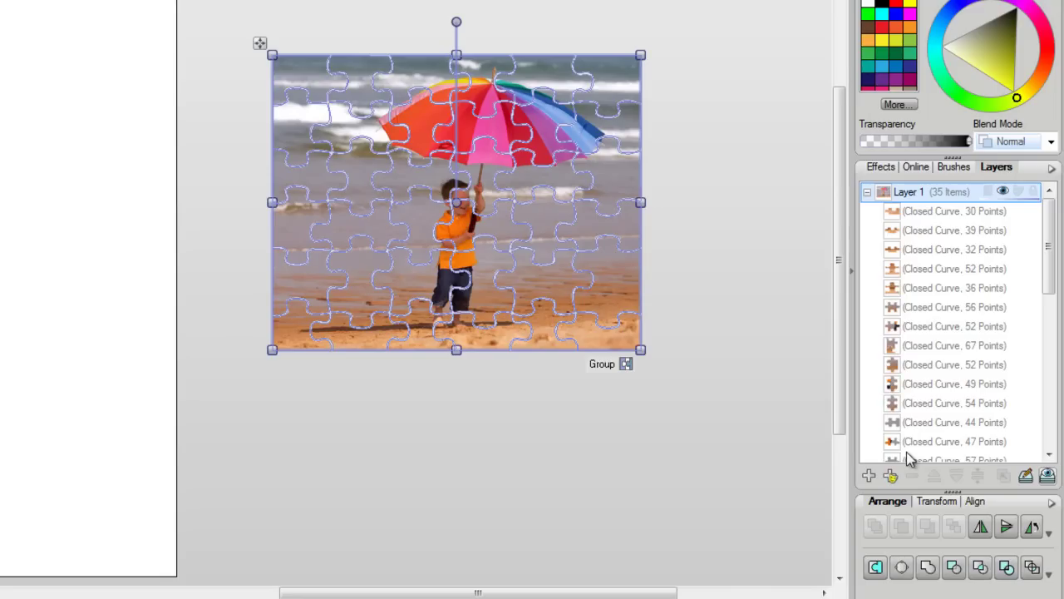
left_click(498, 467)
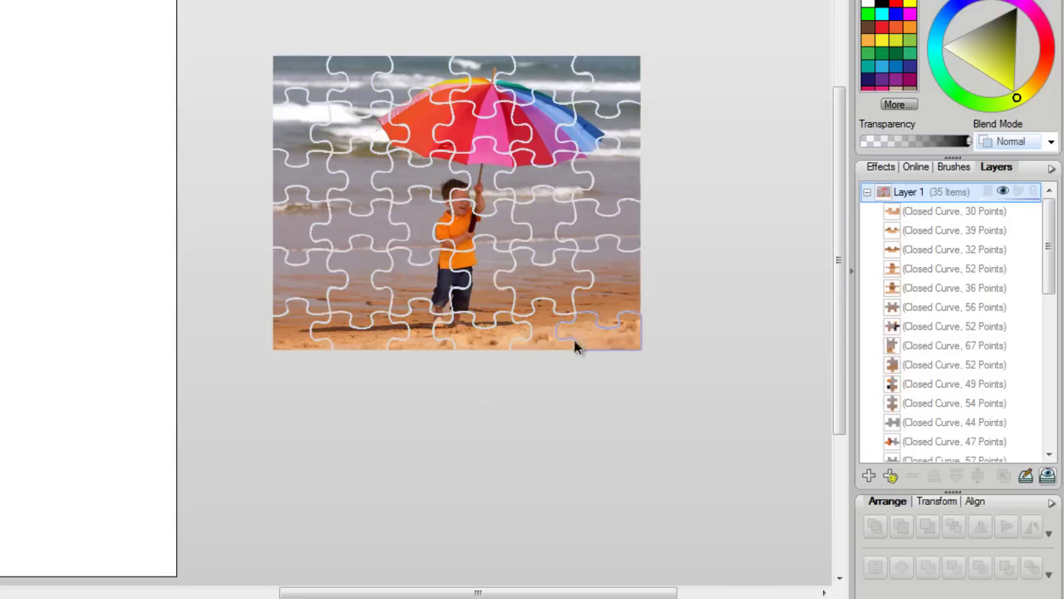
- Drag four pieces out below the picture, then marquee-select all the pieces
left_click_drag(606, 341, 646, 376)
left_click_drag(540, 336, 560, 399)
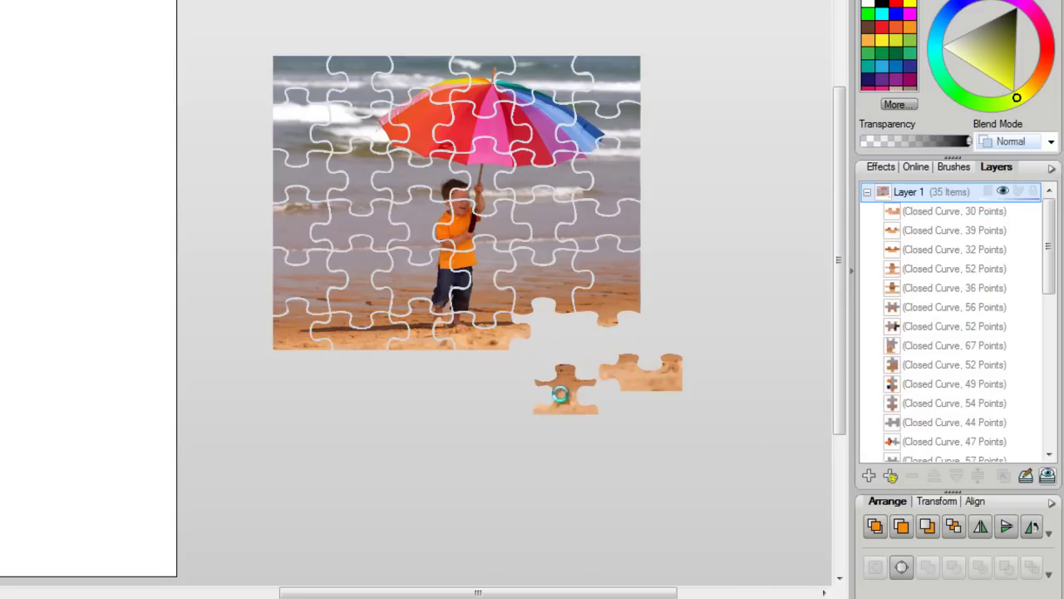
left_click_drag(459, 127, 627, 363)
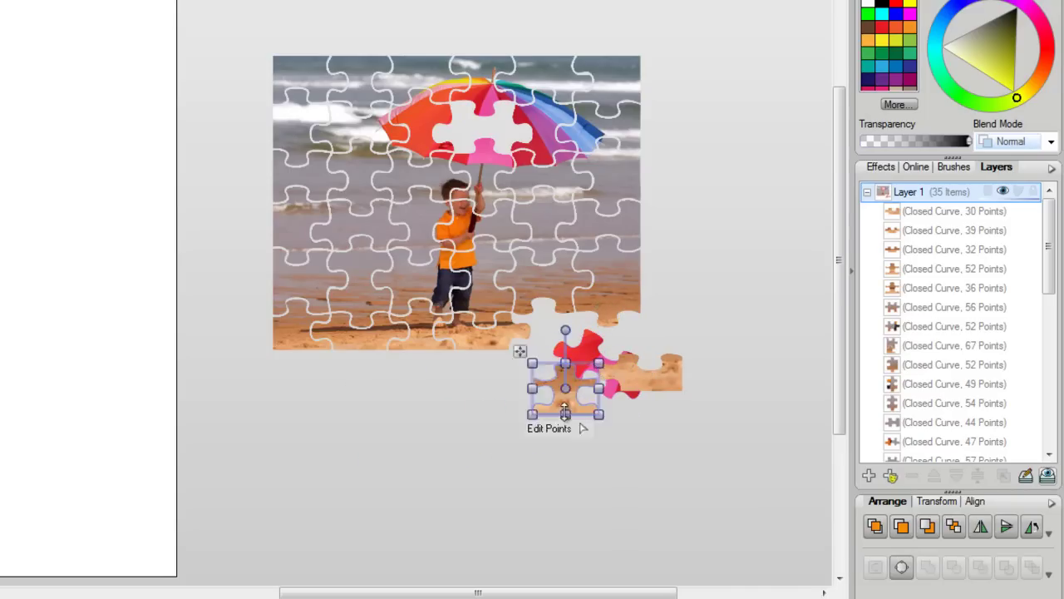
left_click(590, 403)
left_click_drag(609, 274, 640, 356)
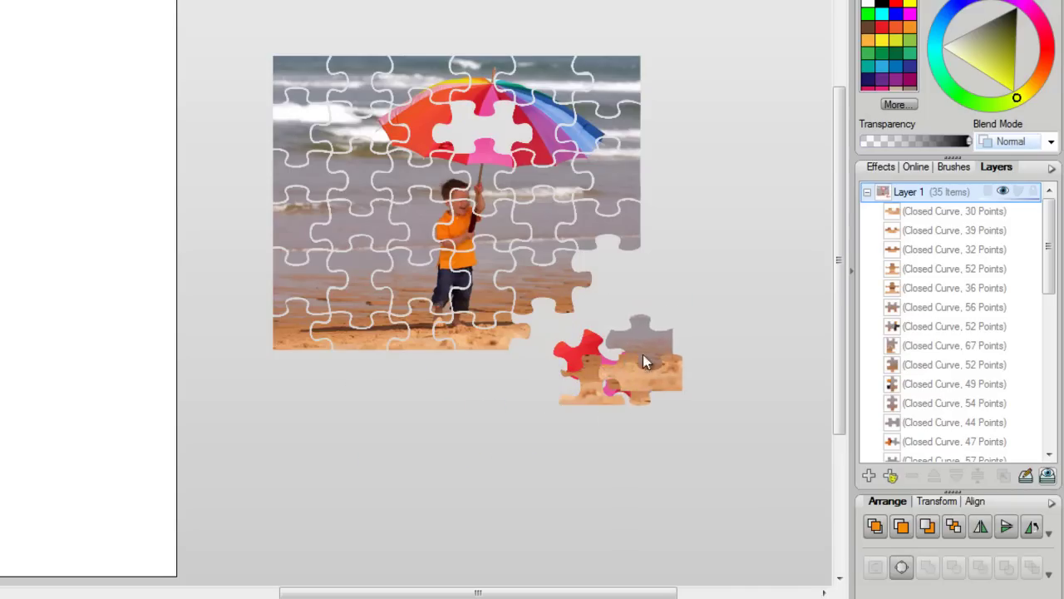
left_click_drag(234, 29, 749, 496)
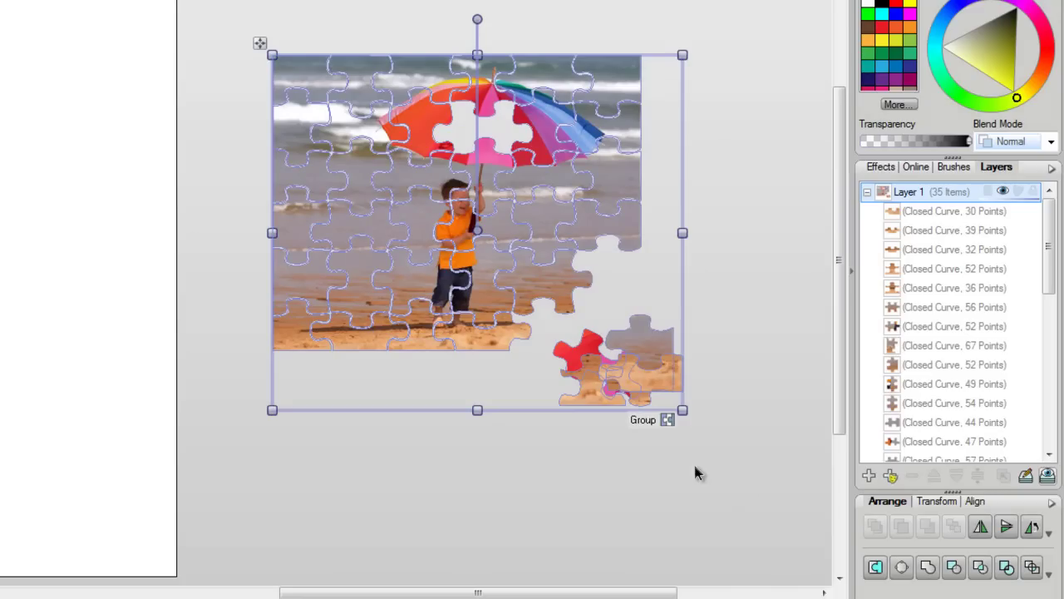
- Group the 35 pieces and move them up, then ungroup them and test-select one piece
left_click(644, 426)
left_click_drag(507, 224, 498, 195)
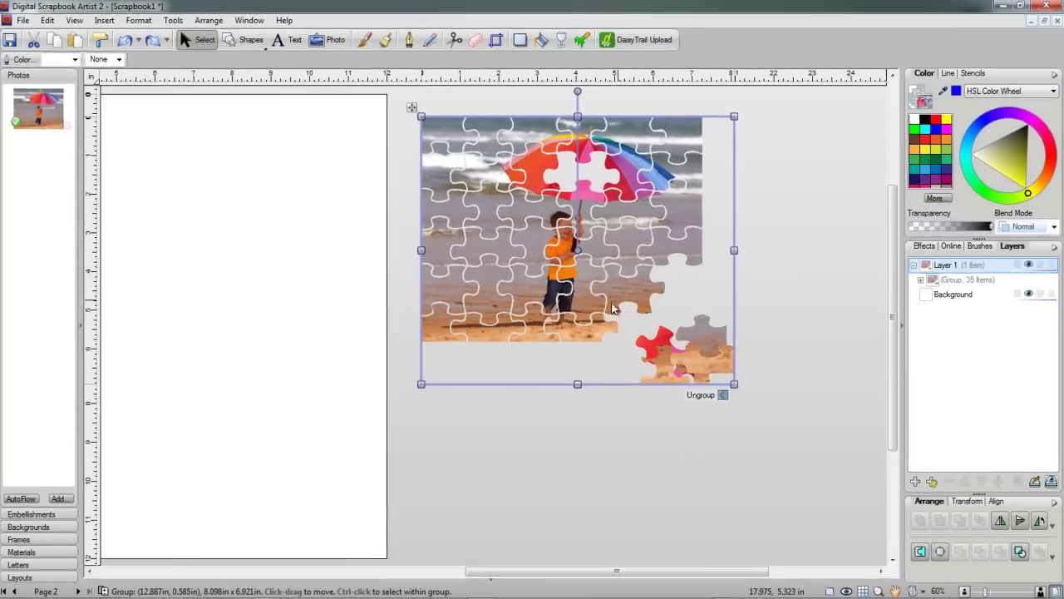
left_click(722, 394)
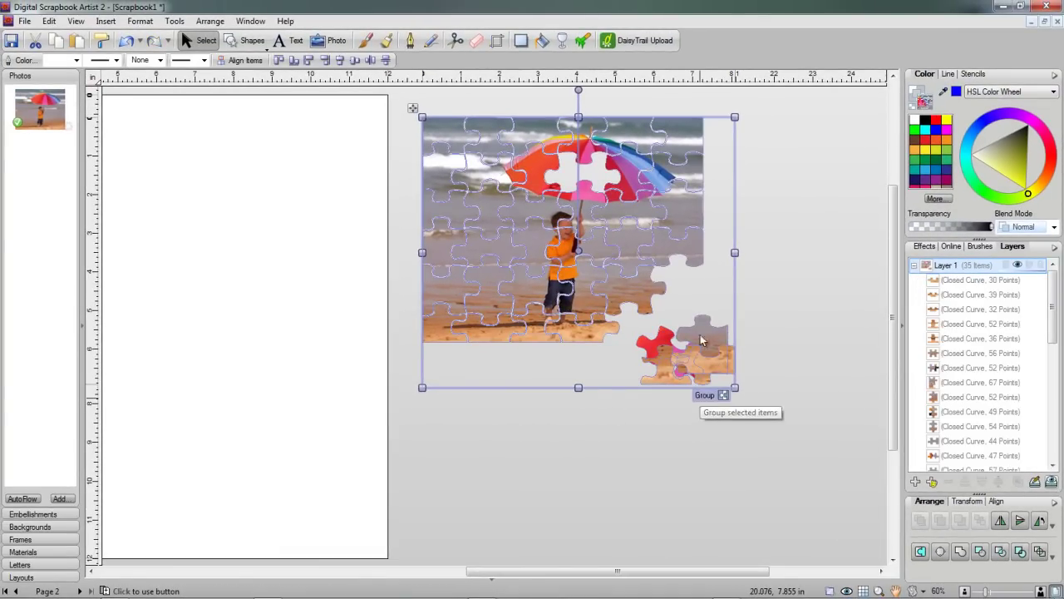
left_click(770, 269)
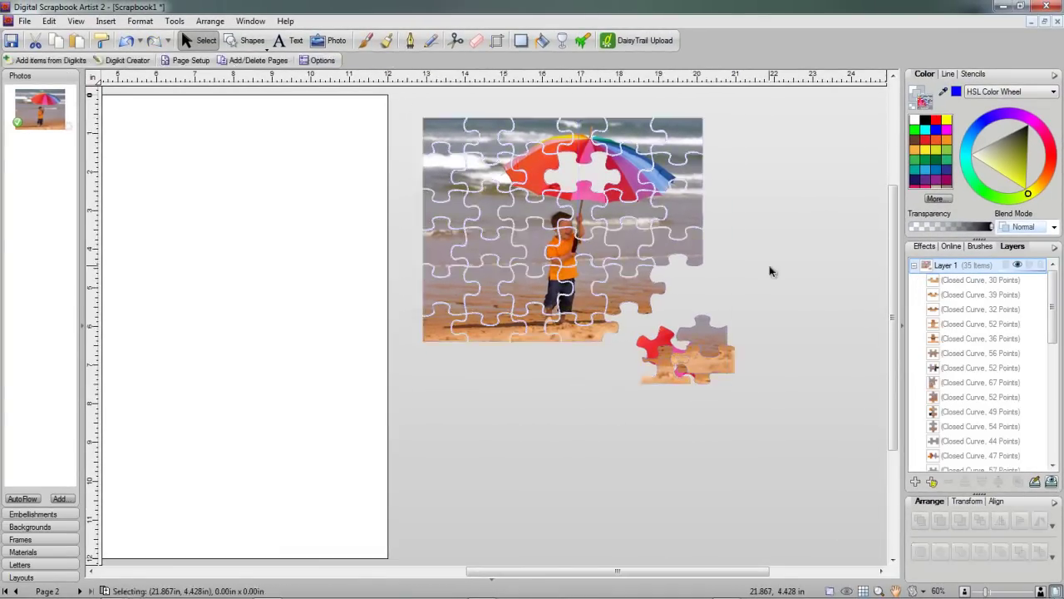
left_click(622, 305)
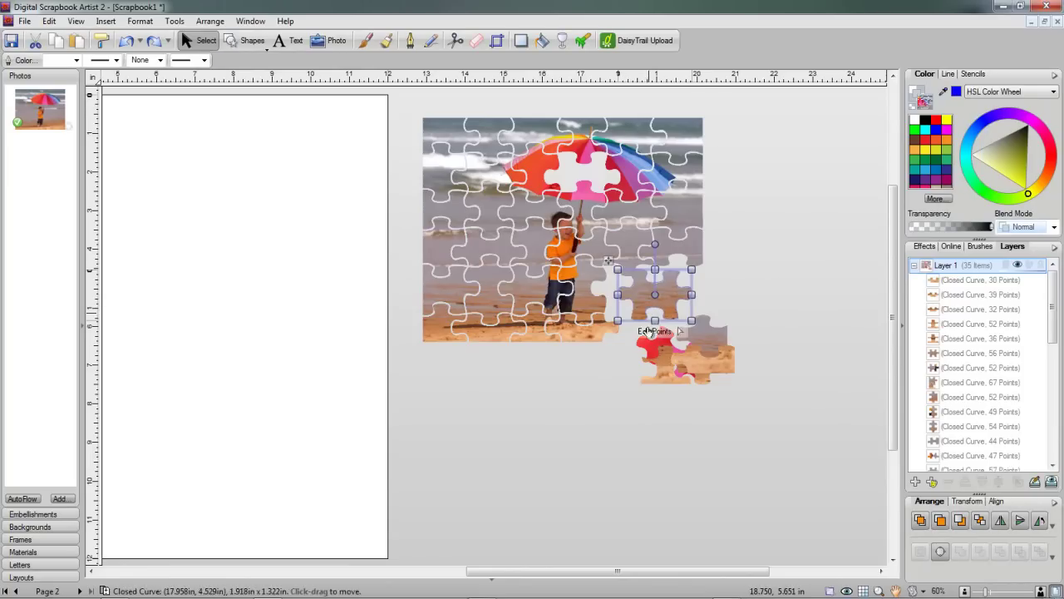
left_click(744, 430)
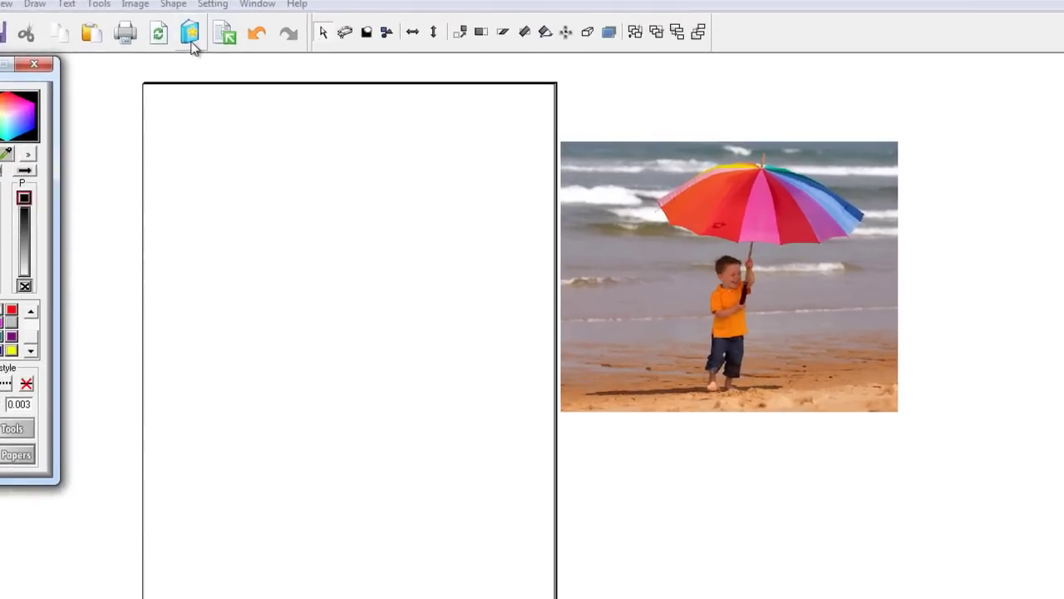
- Transfer scalloped heart outline 14-B from SPic5.pic (logos 13–16) into the document
left_click(181, 30)
scroll(295, 253, "down", 2)
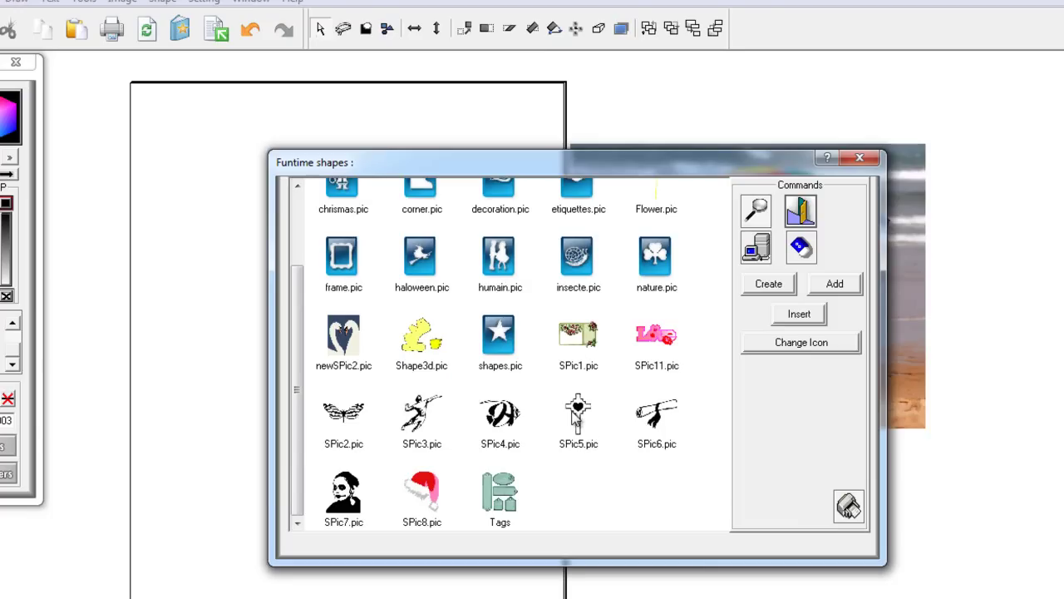
double_click(577, 416)
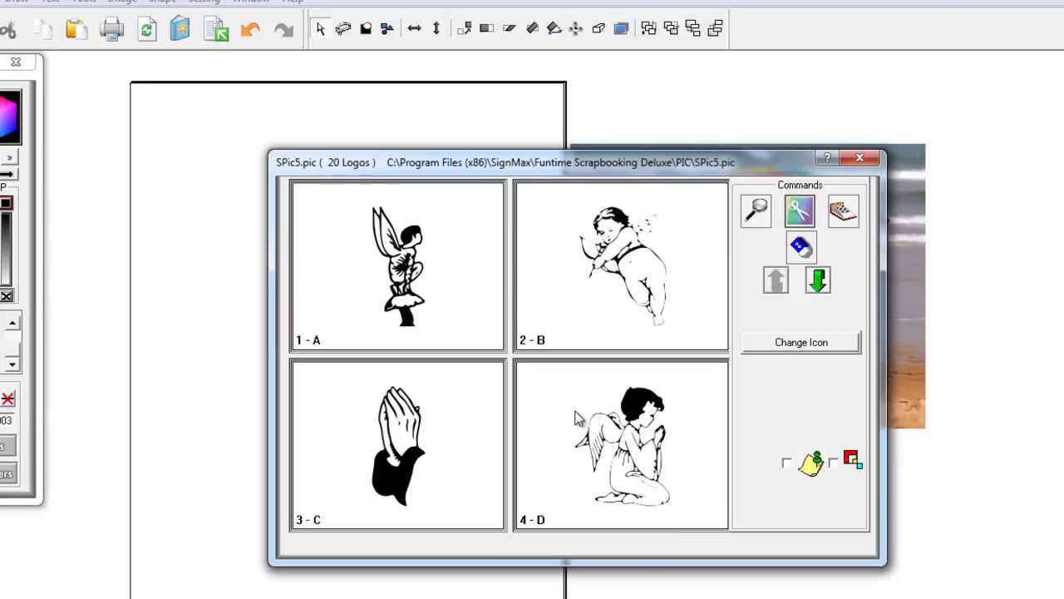
left_click(819, 282)
left_click(819, 281)
left_click(819, 282)
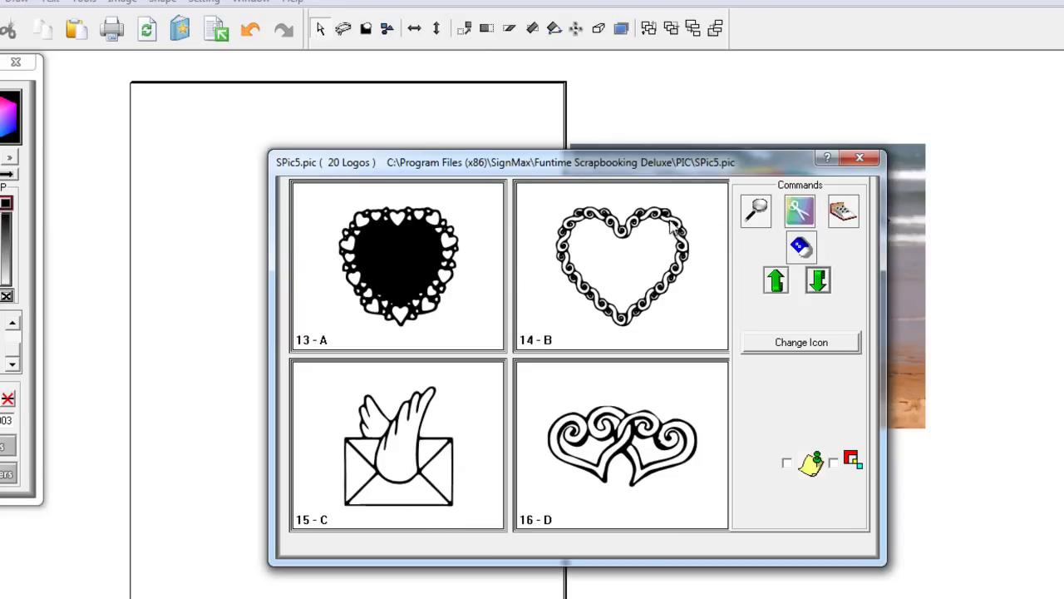
double_click(617, 270)
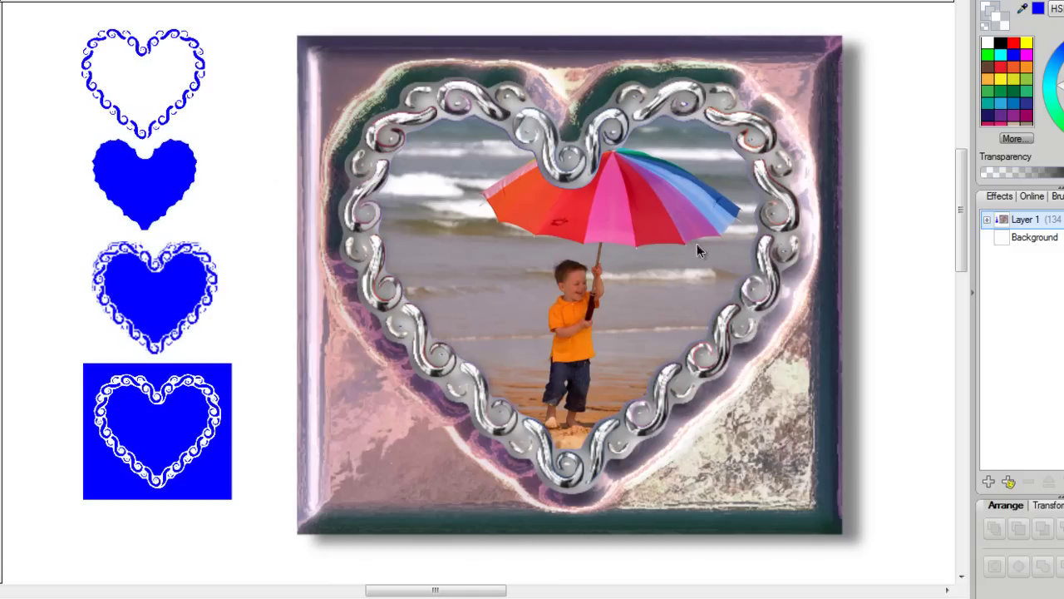
- On the page with the heart-framed umbrella photo, select and deselect the blue outline heart
left_click(201, 55)
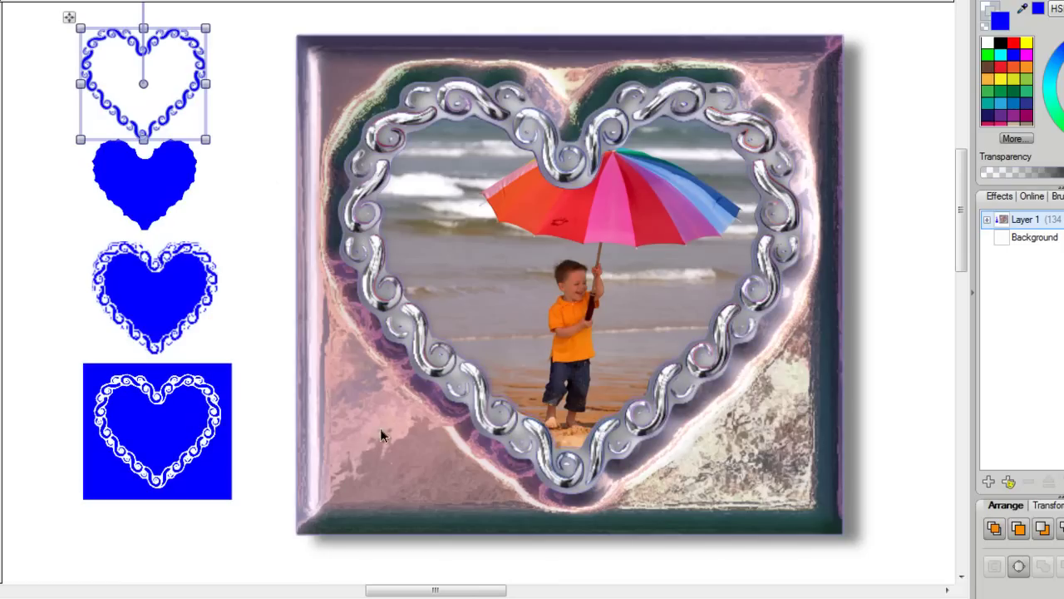
left_click(248, 207)
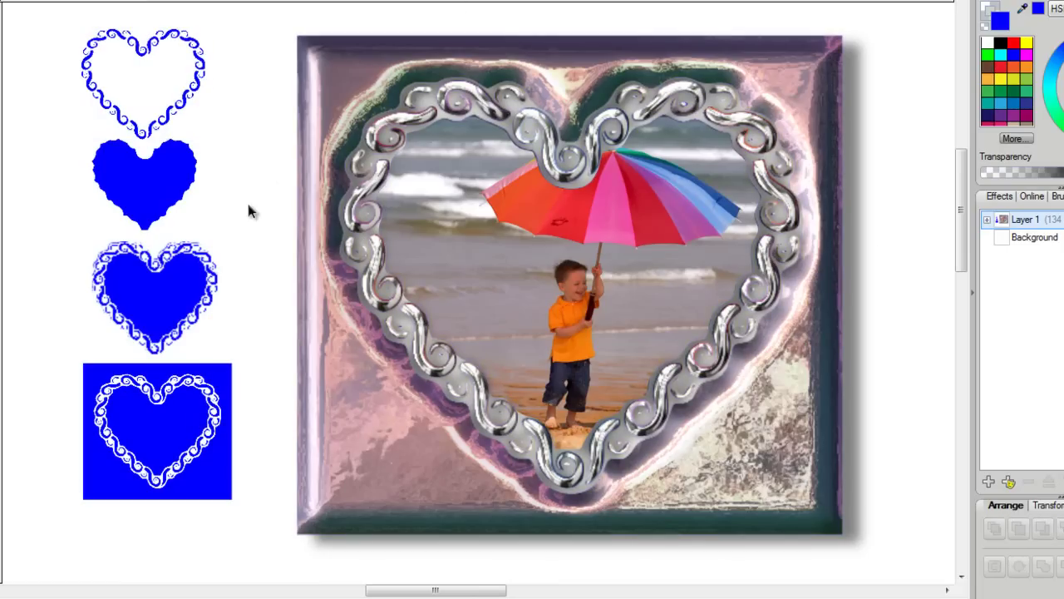
- Apply a black Color Fill filter effect to the solid blue heart
left_click(155, 200)
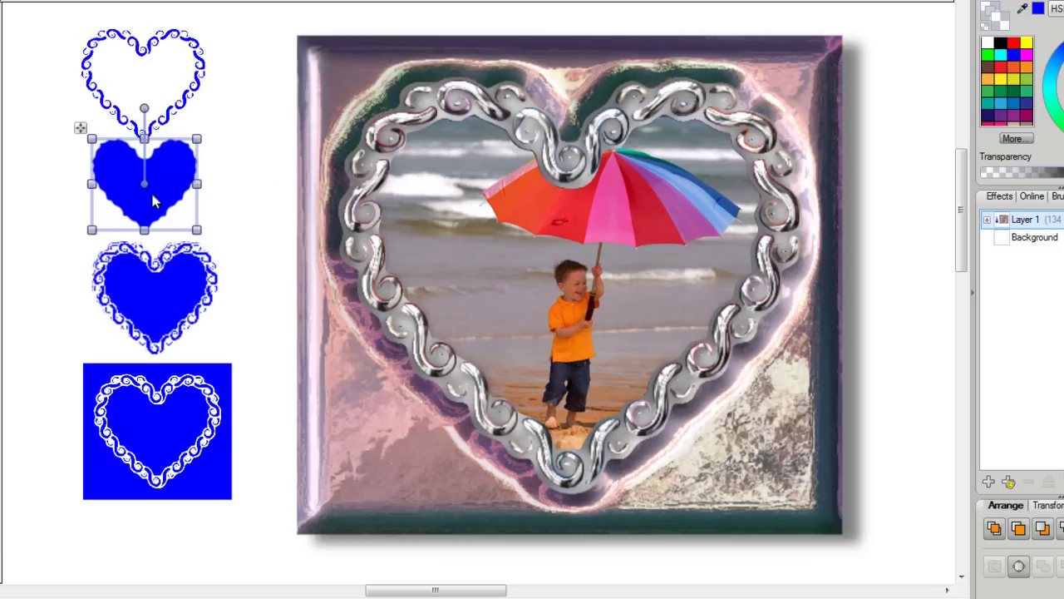
right_click(153, 196)
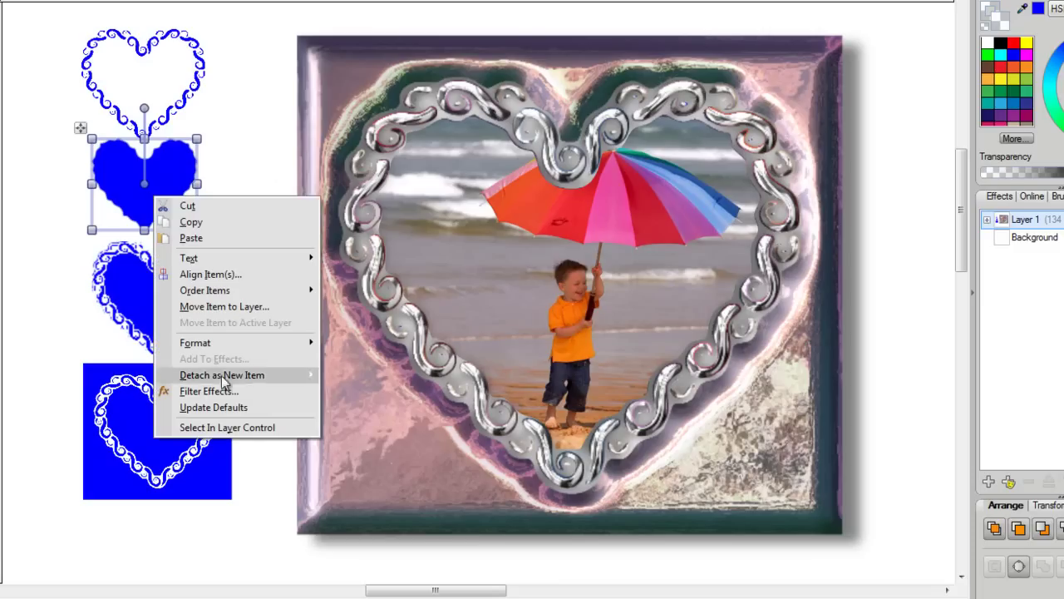
left_click(212, 390)
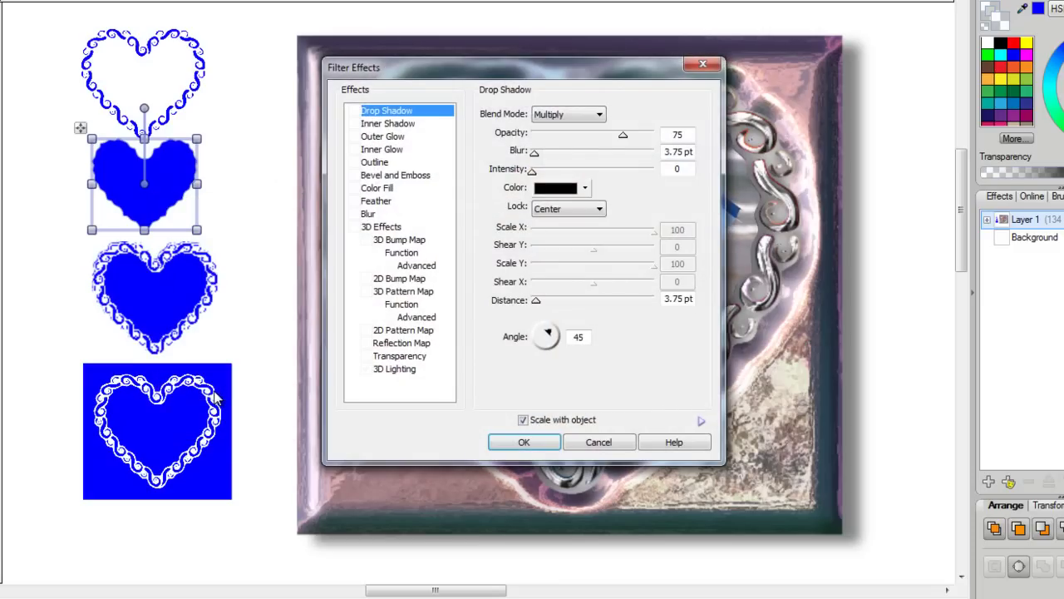
left_click(700, 422)
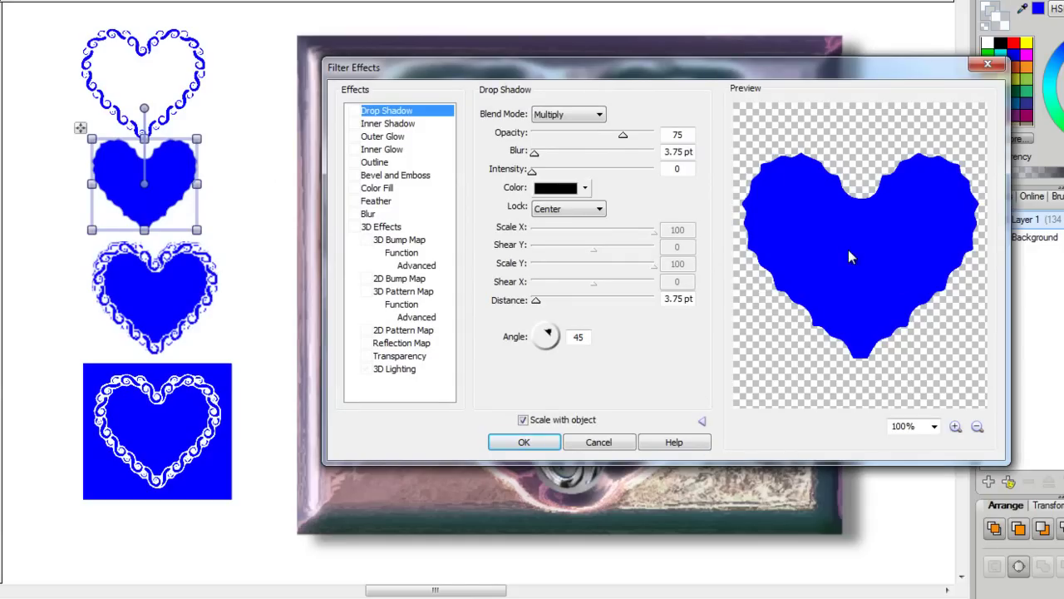
left_click(364, 189)
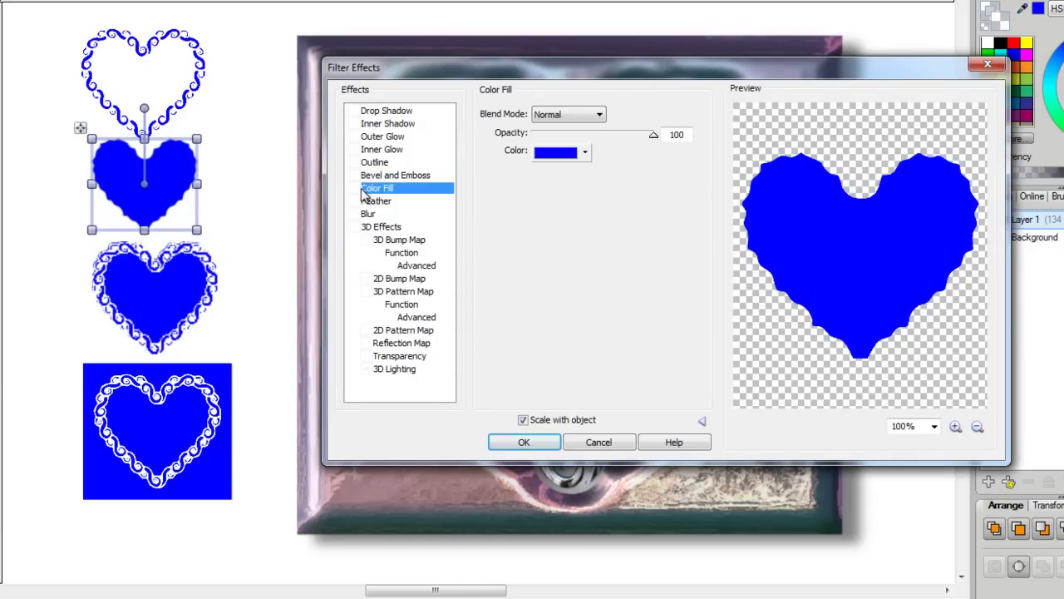
left_click(586, 158)
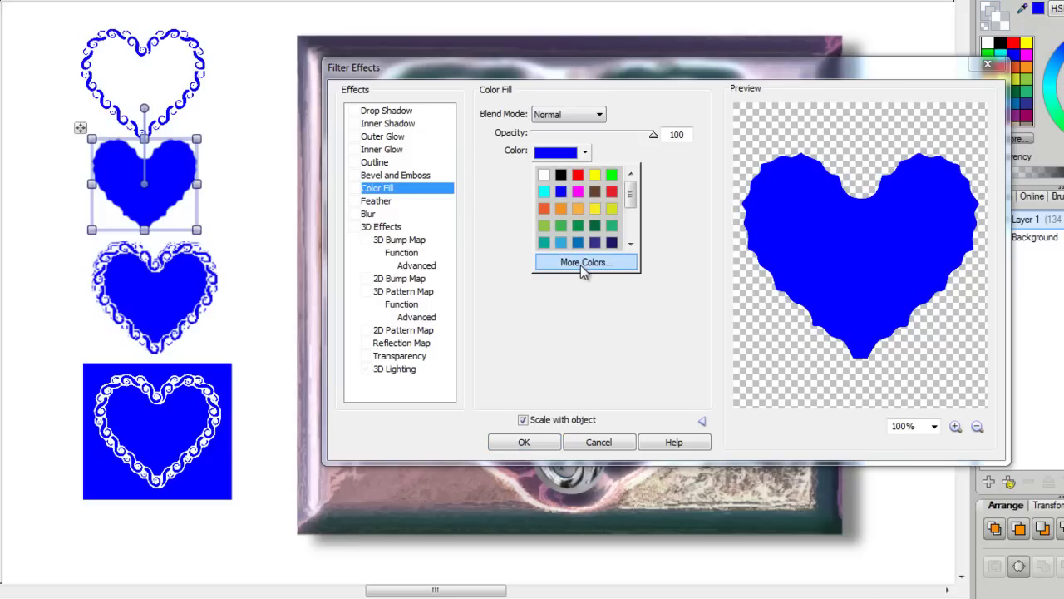
left_click(558, 175)
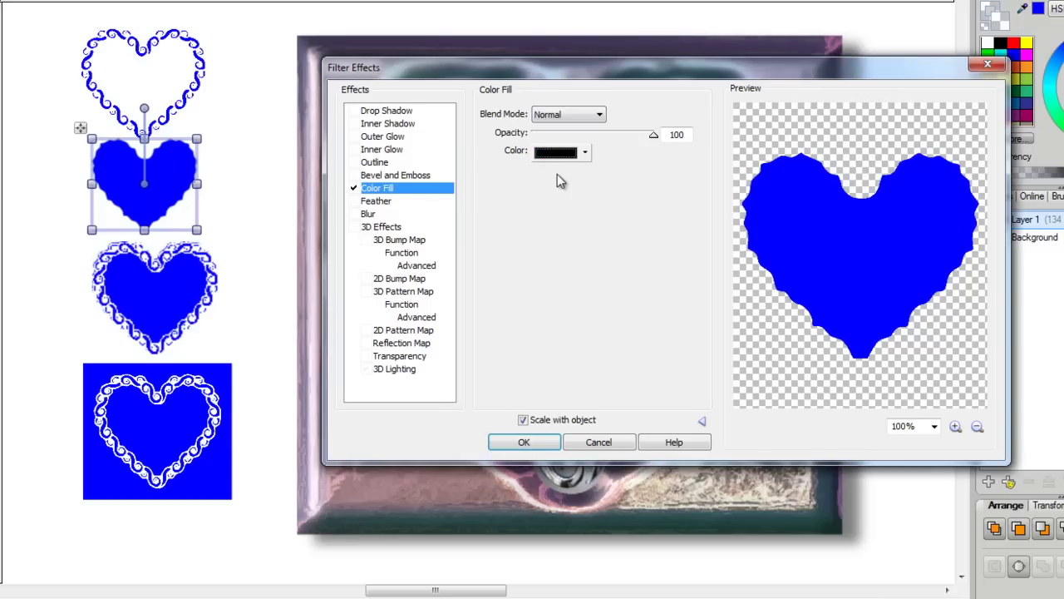
left_click(534, 444)
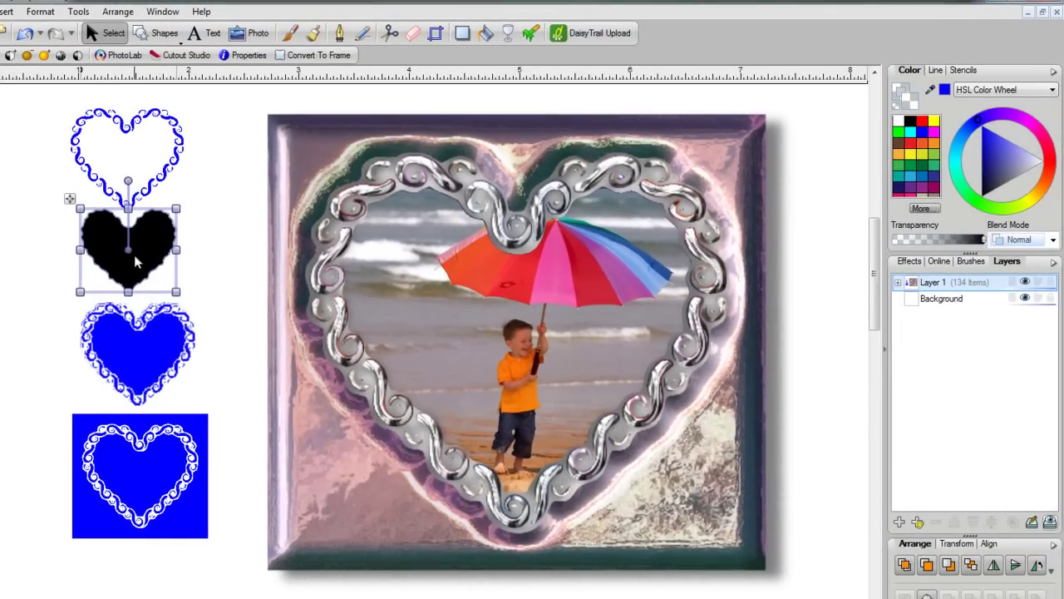
- Reselect the black heart and show the Metallic effect presets in the Effects tab
left_click(79, 12)
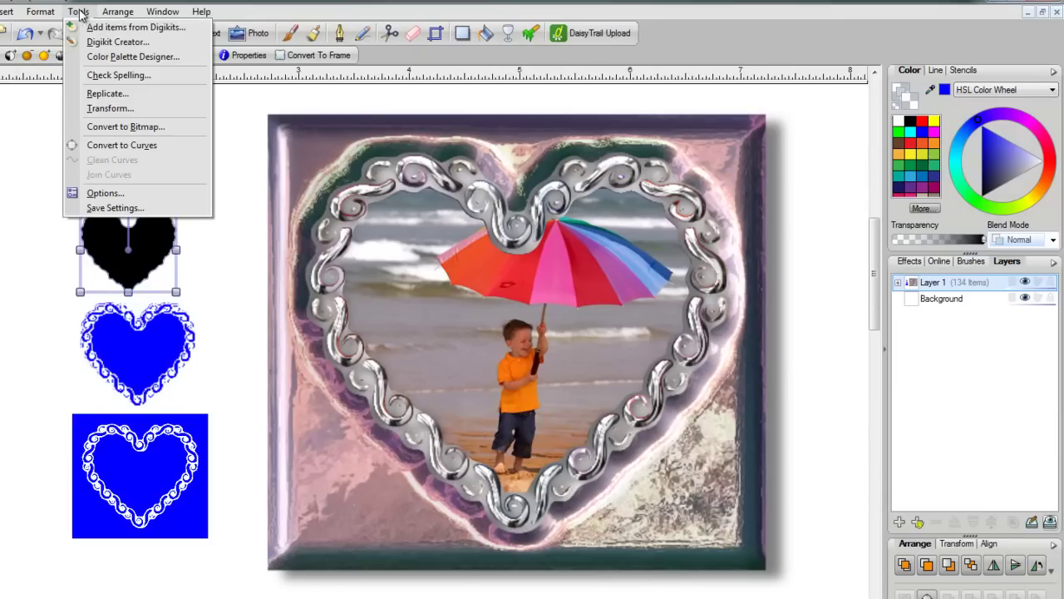
left_click(207, 243)
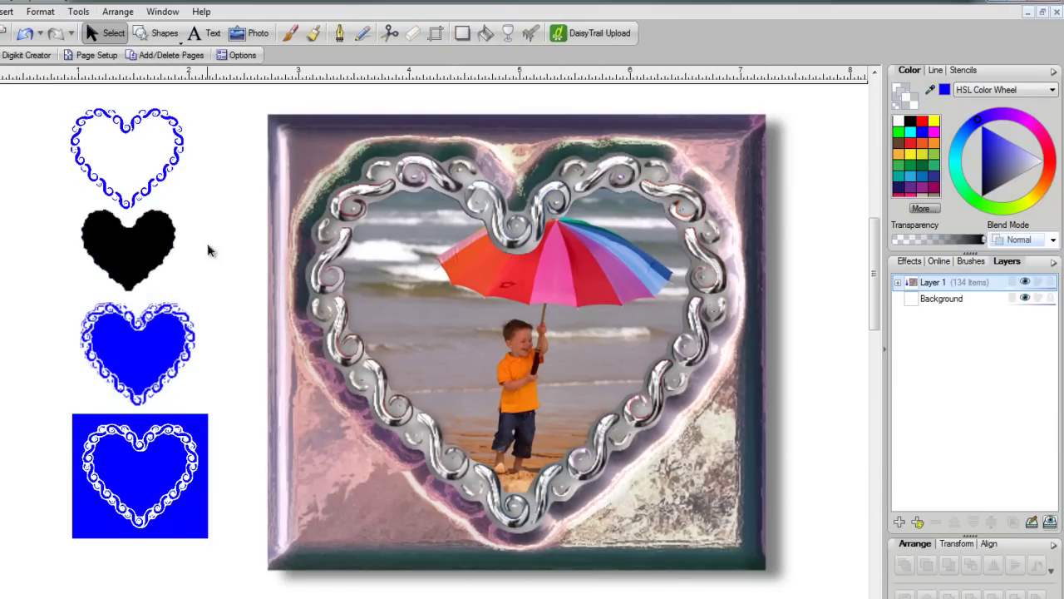
left_click(145, 238)
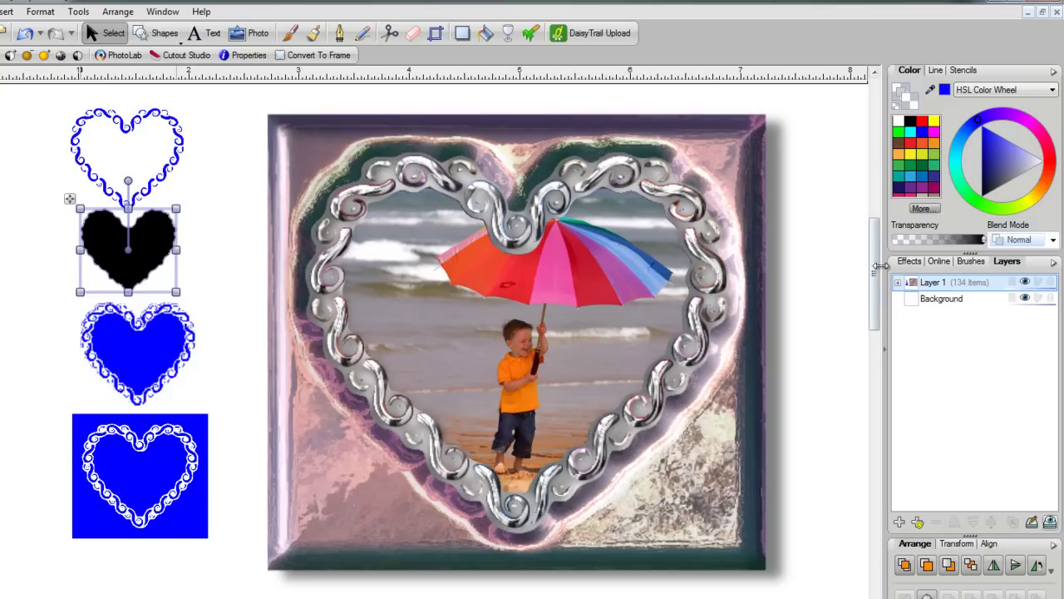
left_click(911, 262)
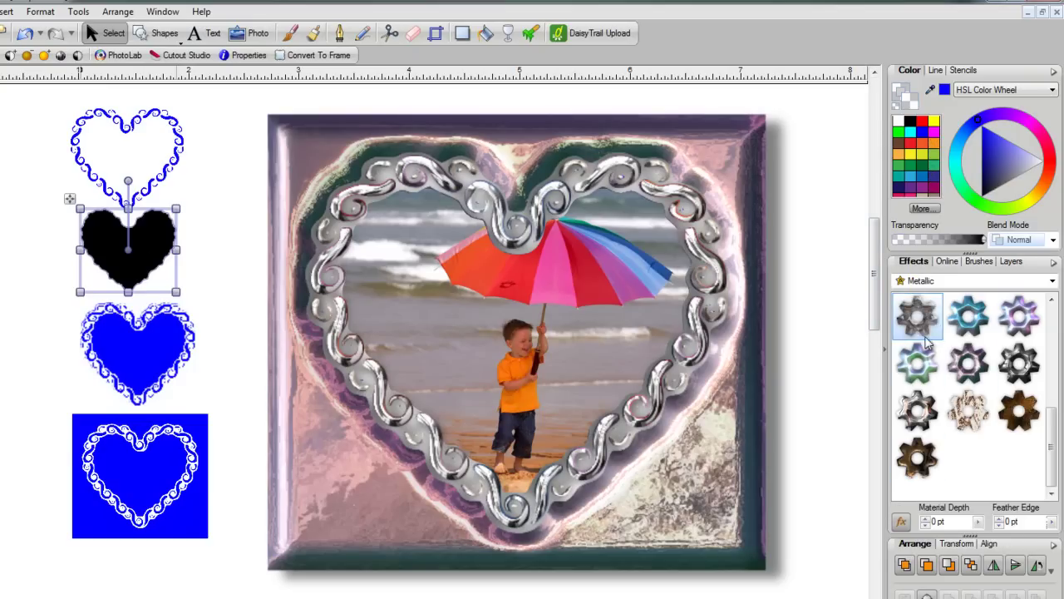